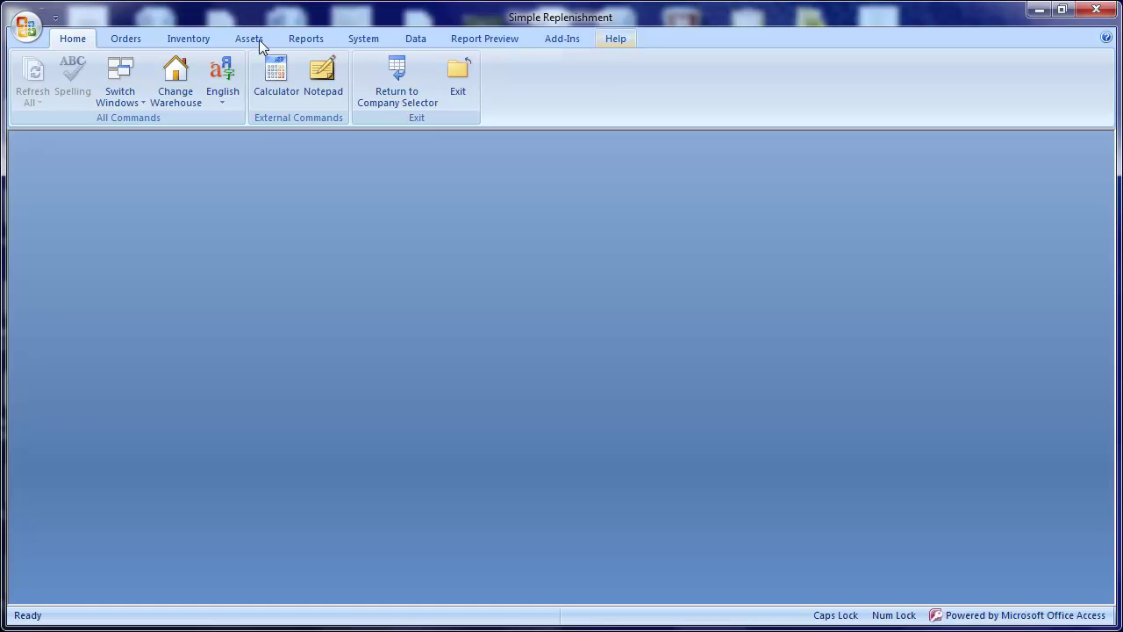
Open the inventory list of warehouse locations to view it, and close it again.
{"action": "left_click", "coordinate": [124, 38]}
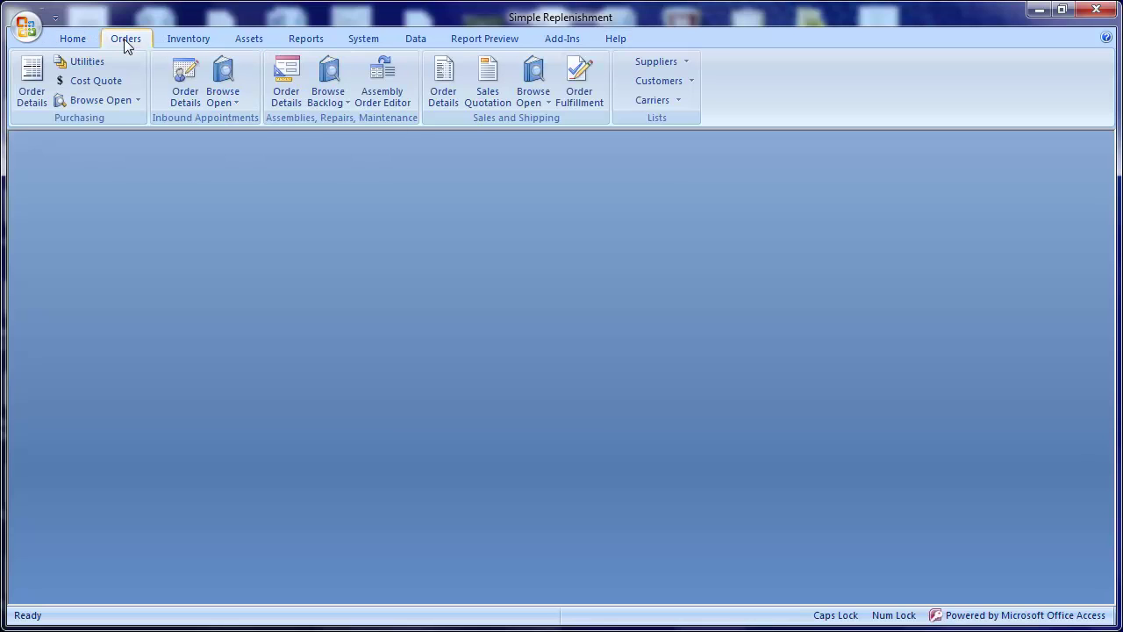
{"action": "left_click", "coordinate": [184, 42]}
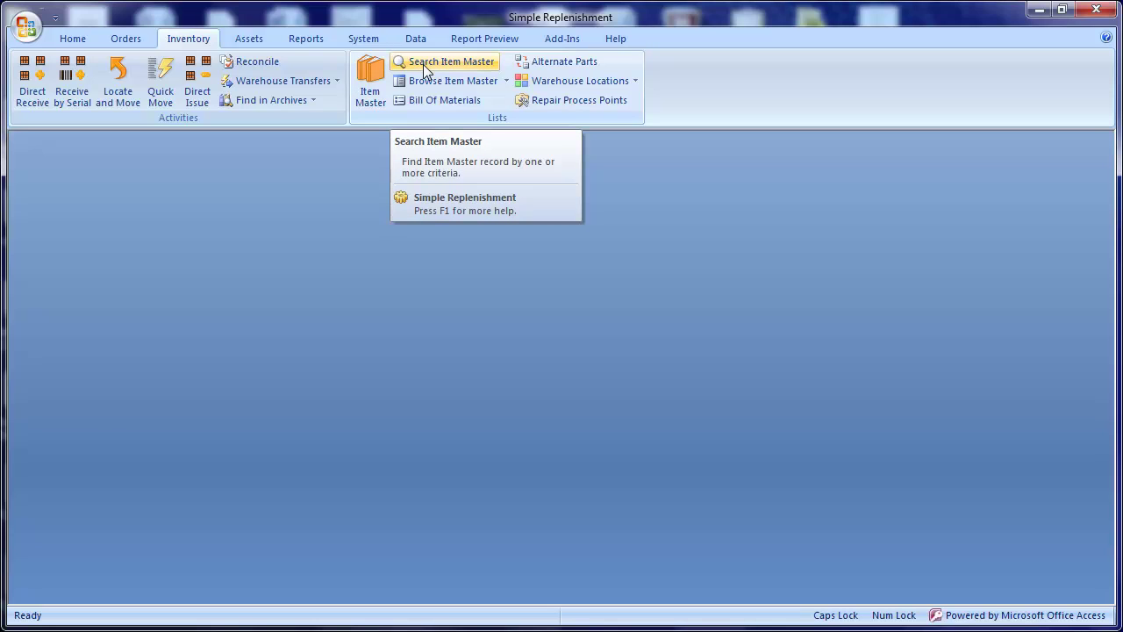
{"action": "left_click", "coordinate": [548, 82]}
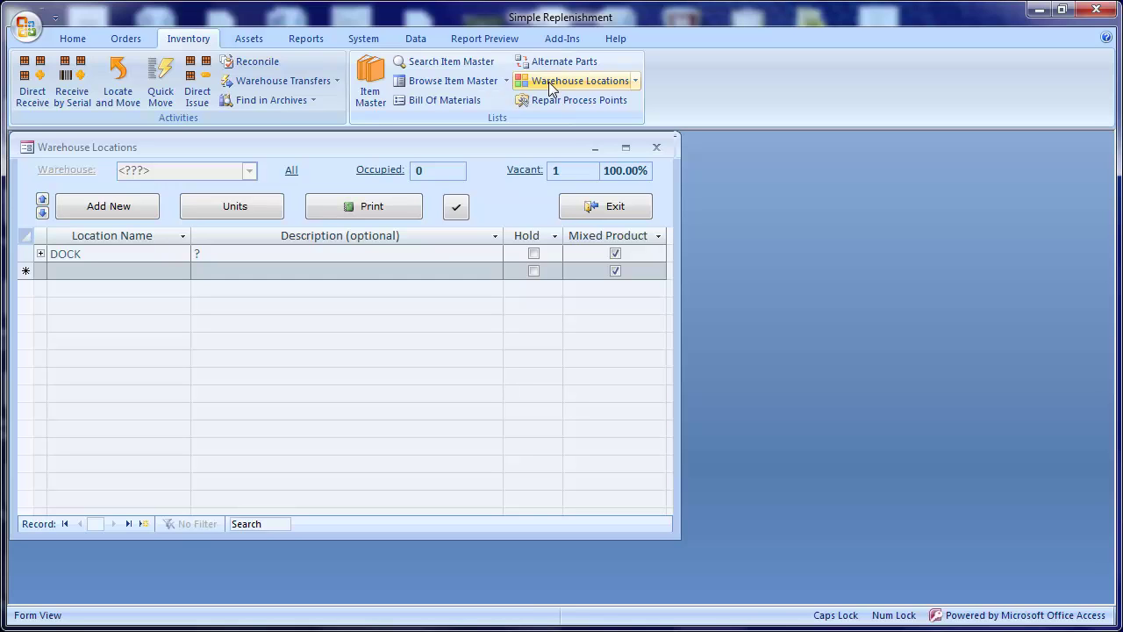
{"action": "left_click", "coordinate": [656, 144]}
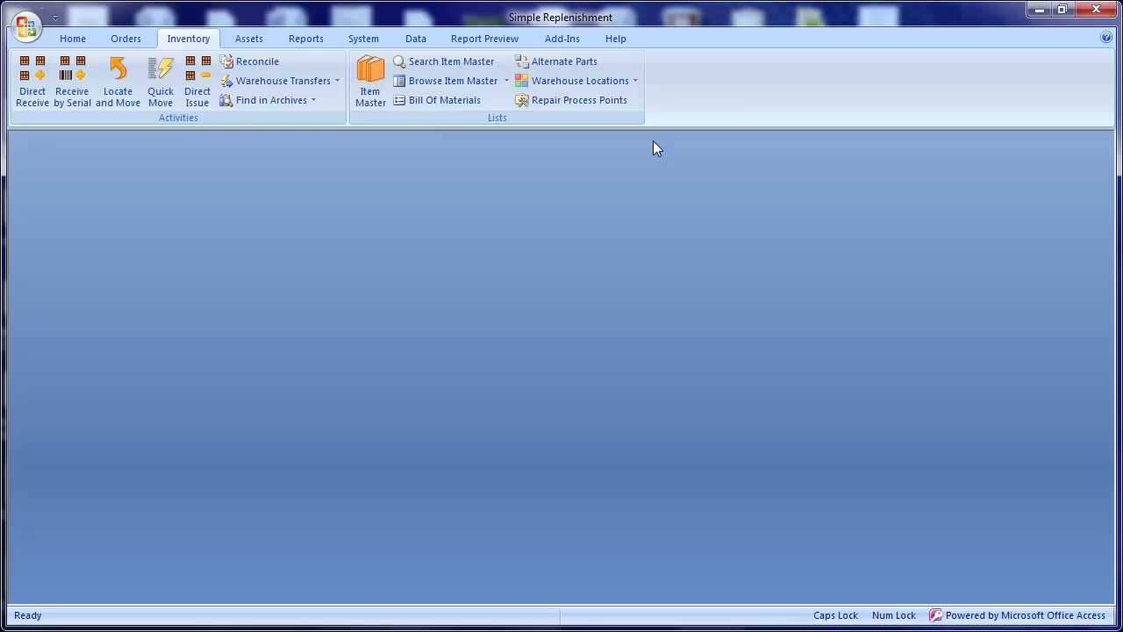
Open the inventory categories list to view it, and close it again.
{"action": "left_click", "coordinate": [636, 81]}
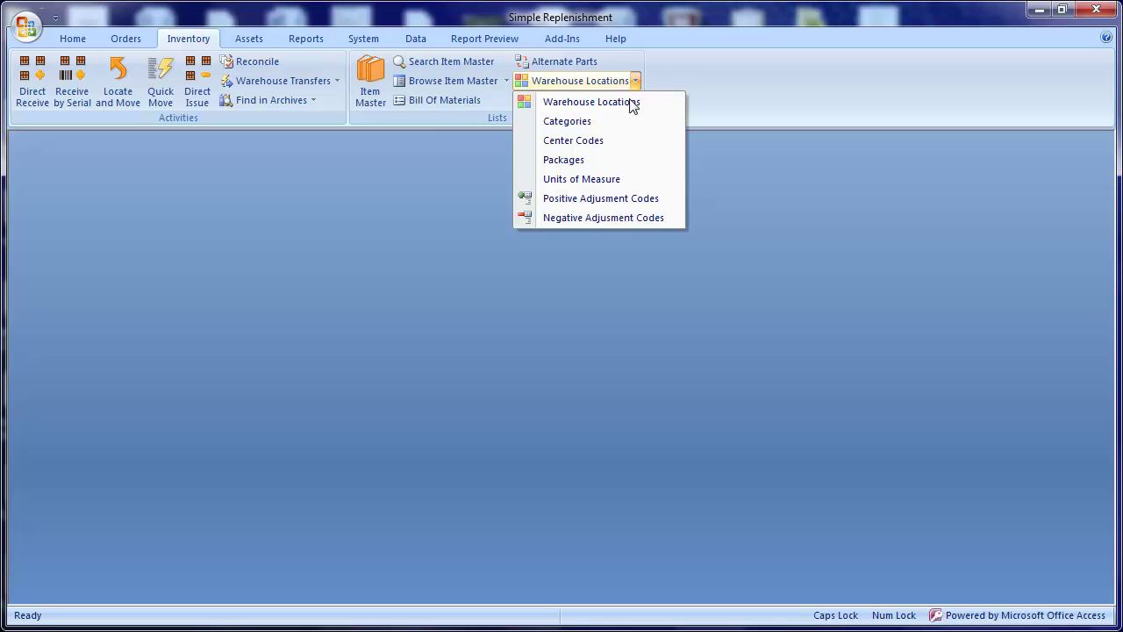
{"action": "left_click", "coordinate": [629, 123]}
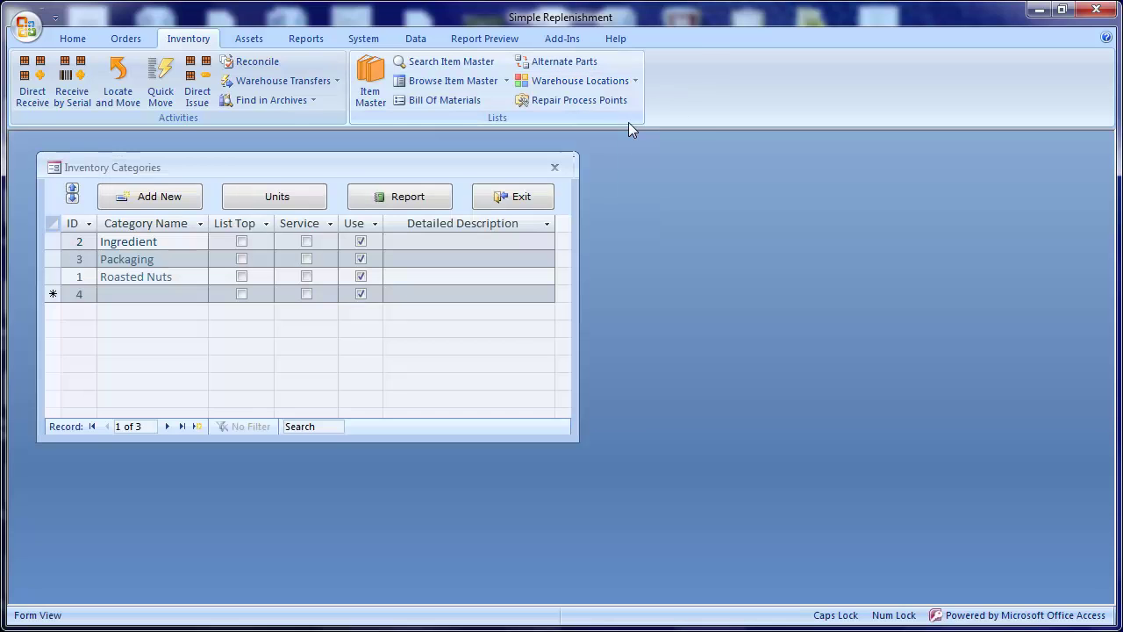
{"action": "left_click", "coordinate": [553, 167]}
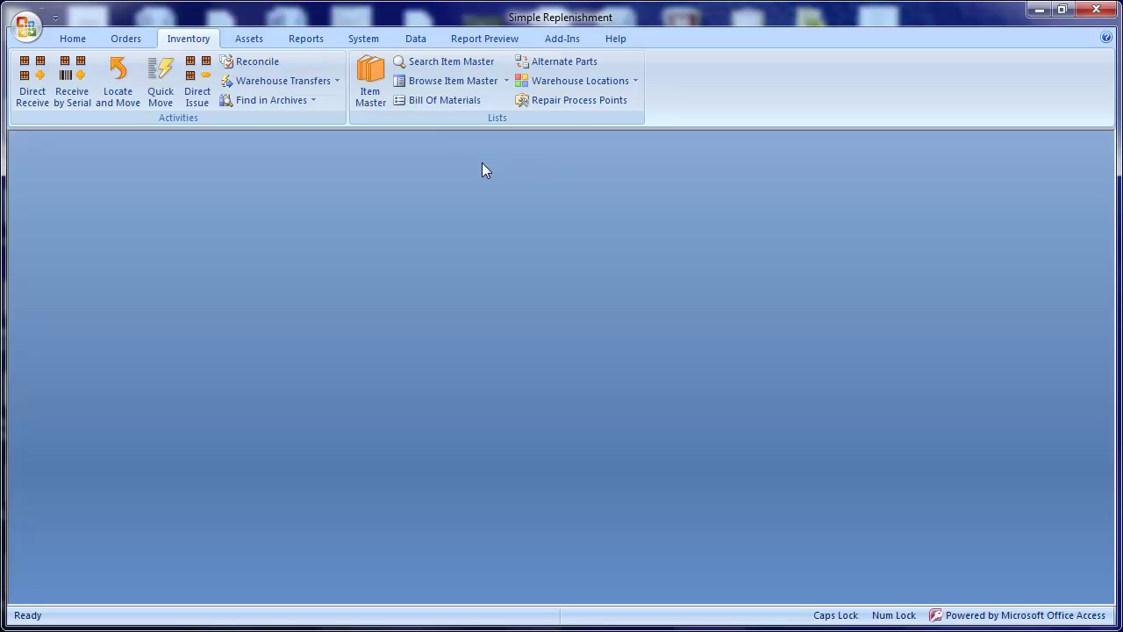
In the item master, enter SOME DATA as the Manufacturer/Model of ALMD-RAW, save the record, and extend the entry to SOME DATA 2.
{"action": "left_click", "coordinate": [370, 93]}
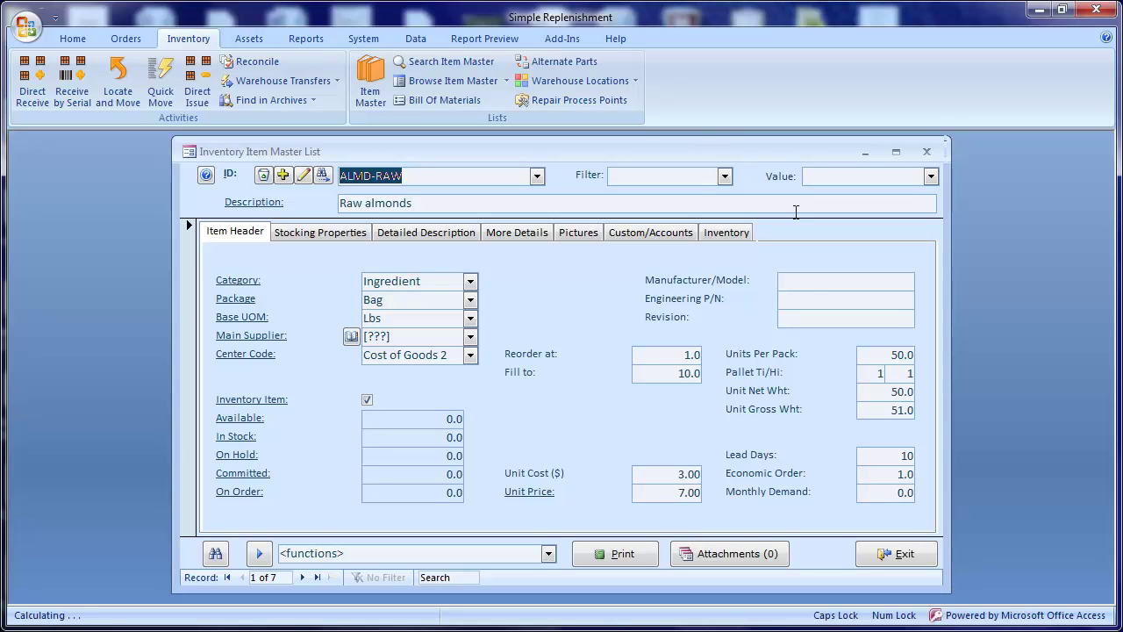
{"action": "left_click", "coordinate": [816, 287]}
{"action": "type", "text": "SOME DAT"}
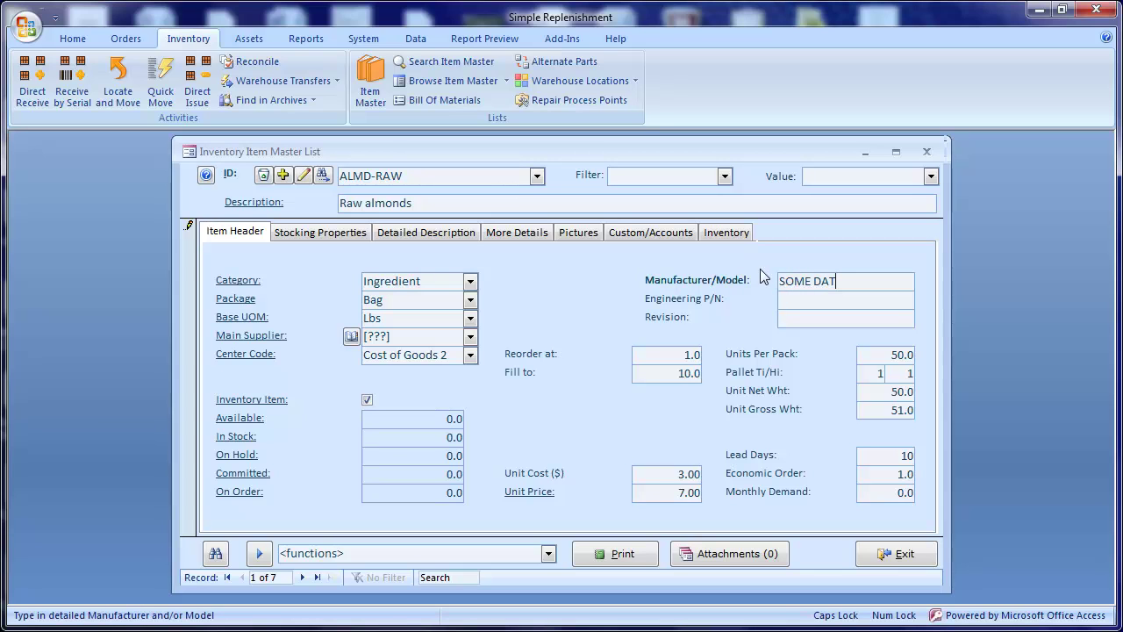
{"action": "type", "text": "A"}
{"action": "left_click", "coordinate": [190, 230]}
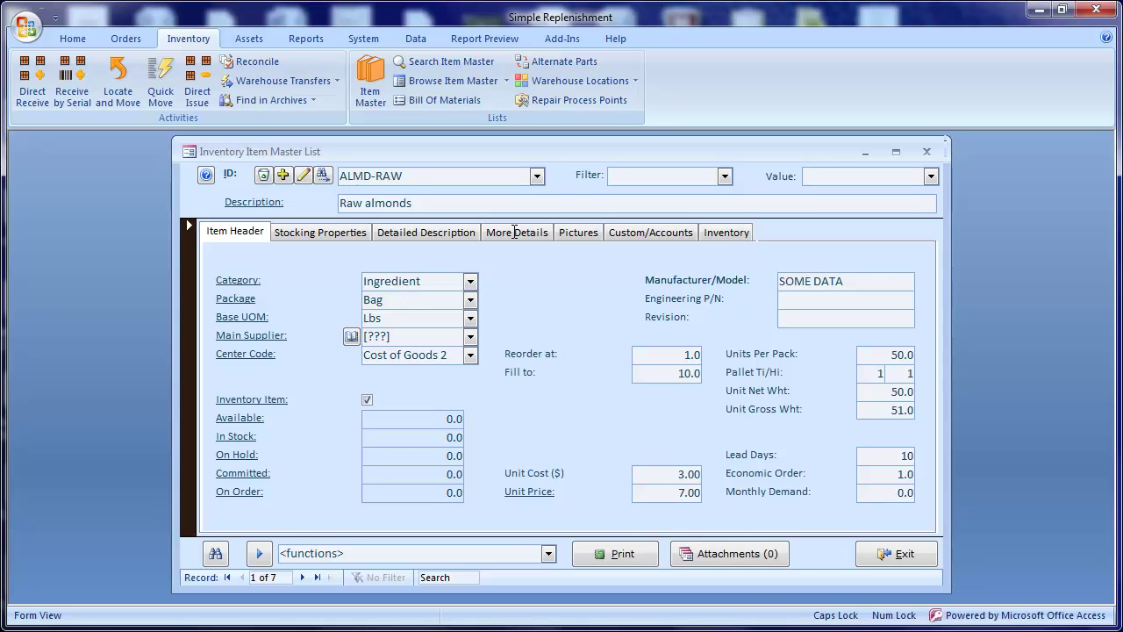
{"action": "left_click", "coordinate": [863, 282]}
{"action": "type", "text": "2"}
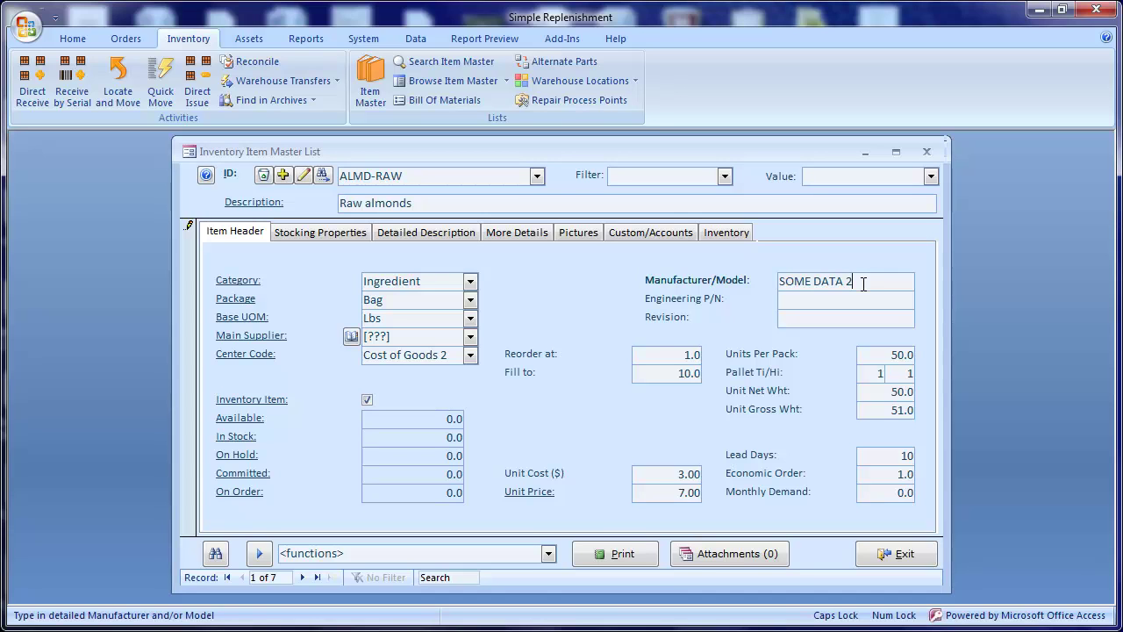
Change the Manufacturer/Model to SOME DATA 3, enter OTHER DATA as the Engineering P/N, and undo both unsaved edits.
{"action": "key", "text": "BackSpace"}
{"action": "type", "text": "3"}
{"action": "left_click", "coordinate": [866, 298]}
{"action": "type", "text": "OTHER DATA"}
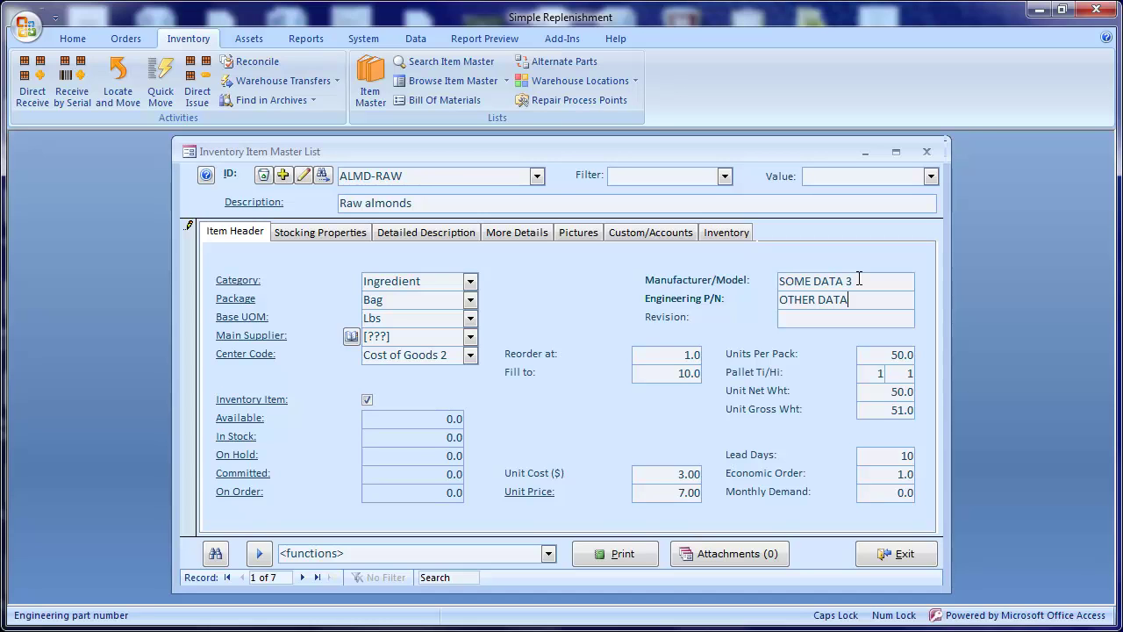
{"action": "key", "text": "Escape"}
{"action": "key", "text": "Escape"}
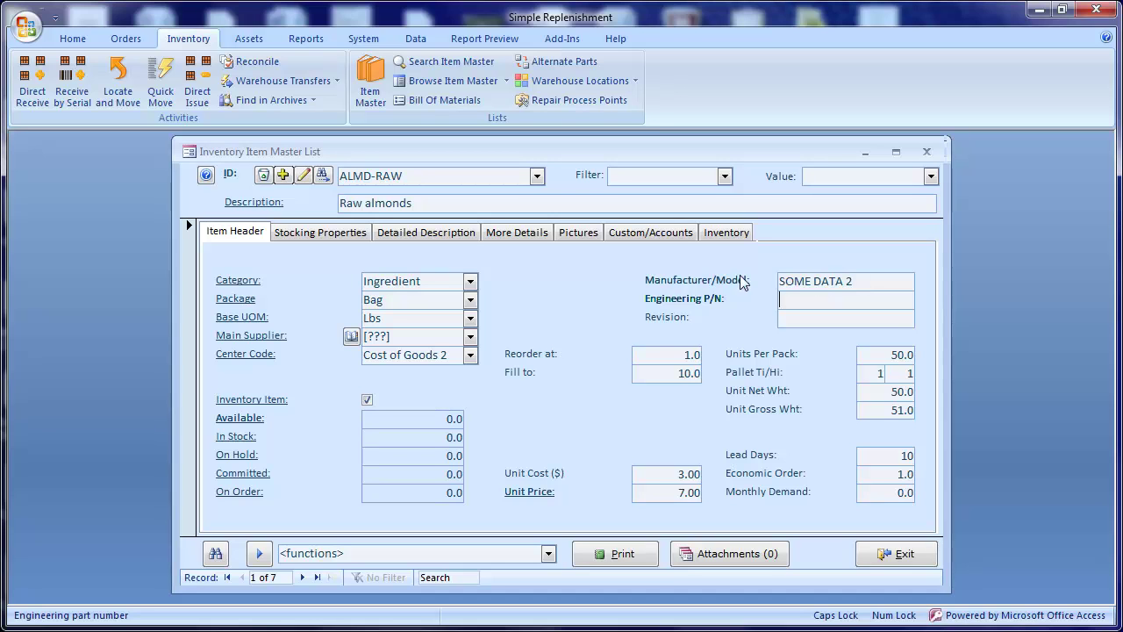
Add a new item with the ID NEW ID to the item master and check for it in the item list.
{"action": "left_click", "coordinate": [282, 175]}
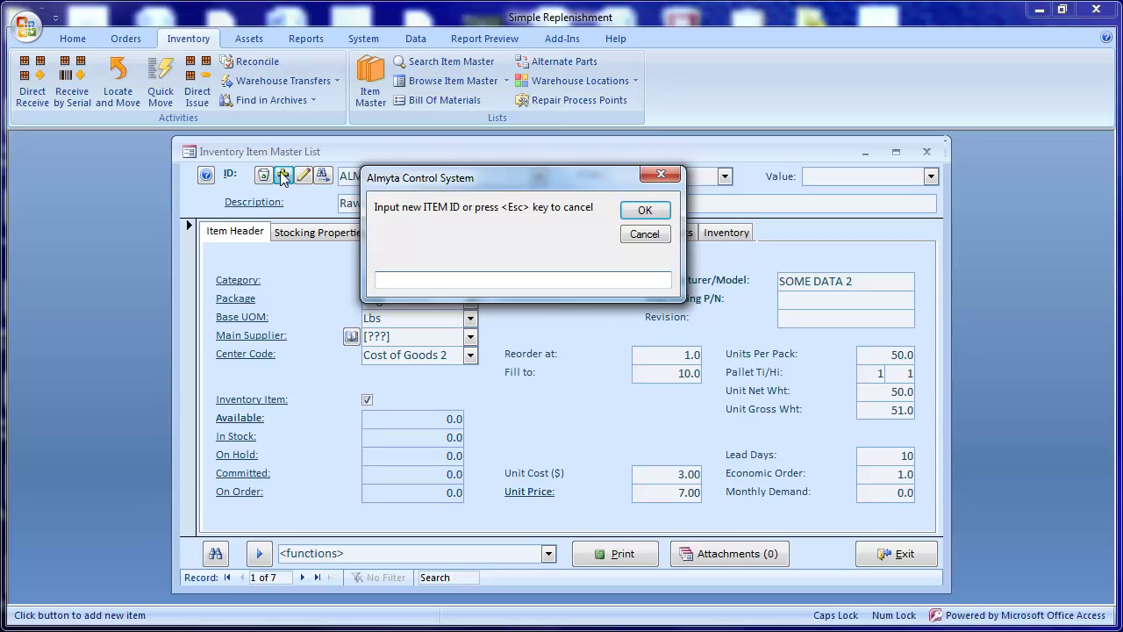
{"action": "type", "text": "NEW ID"}
{"action": "key", "text": "Return"}
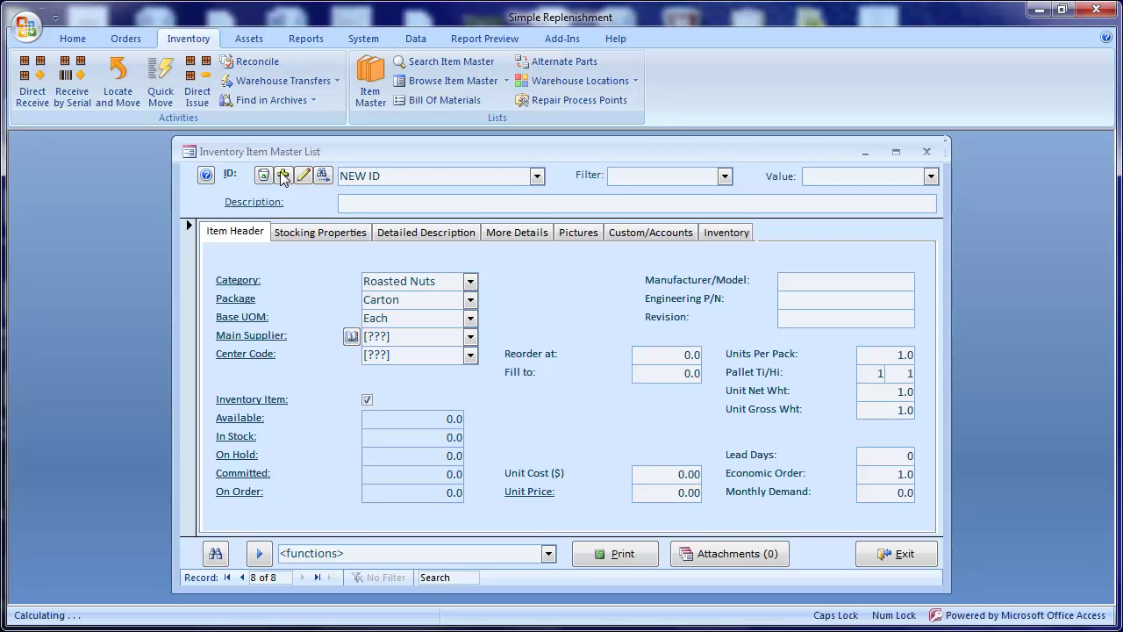
{"action": "left_click", "coordinate": [536, 177]}
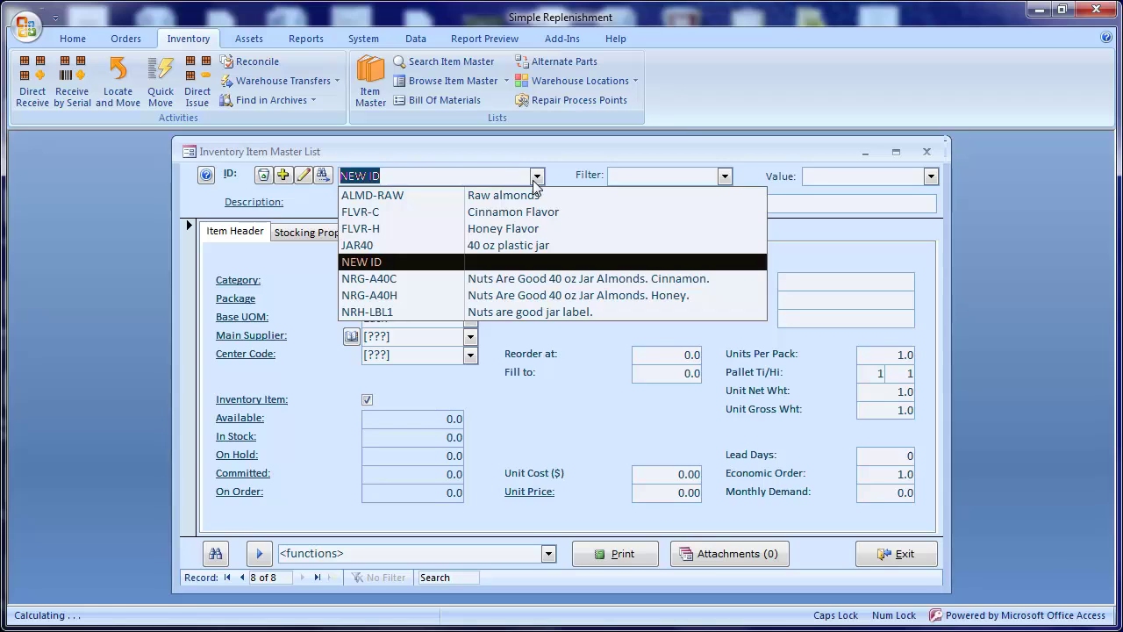
{"action": "left_click", "coordinate": [535, 178]}
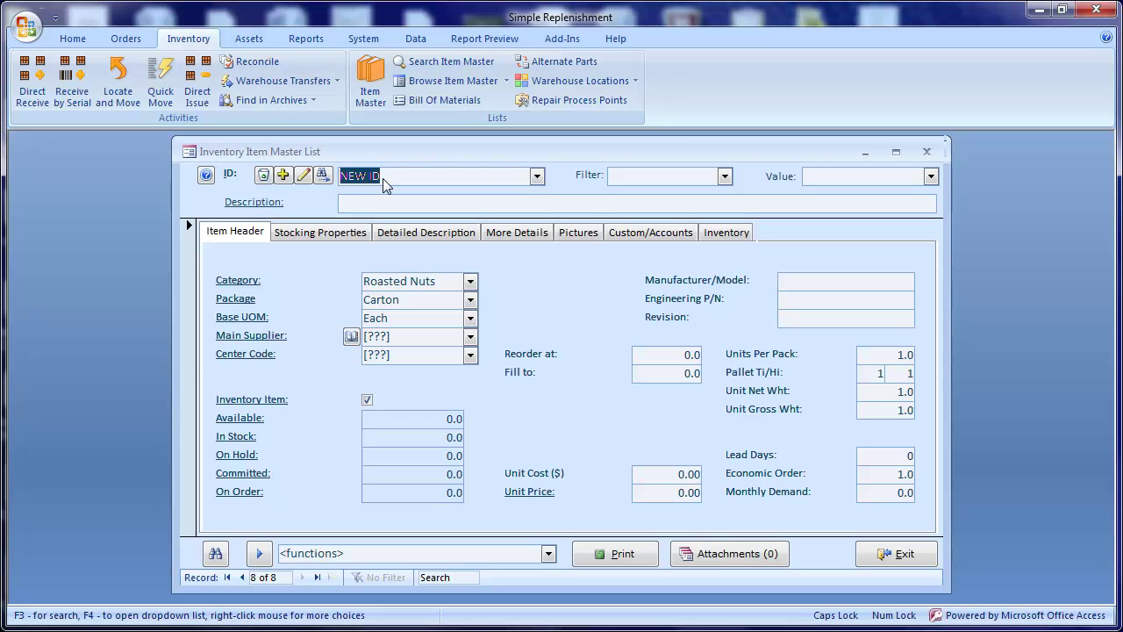
Permanently delete the NEW ID item from the item master and check the item list.
{"action": "left_click", "coordinate": [264, 174]}
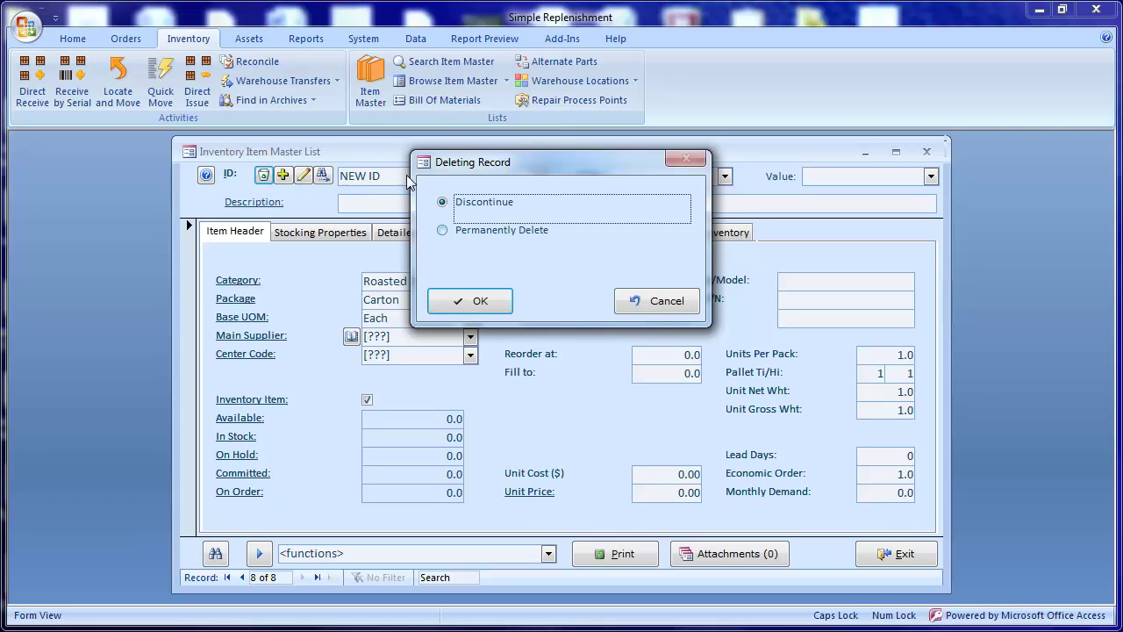
{"action": "double_click", "coordinate": [542, 234]}
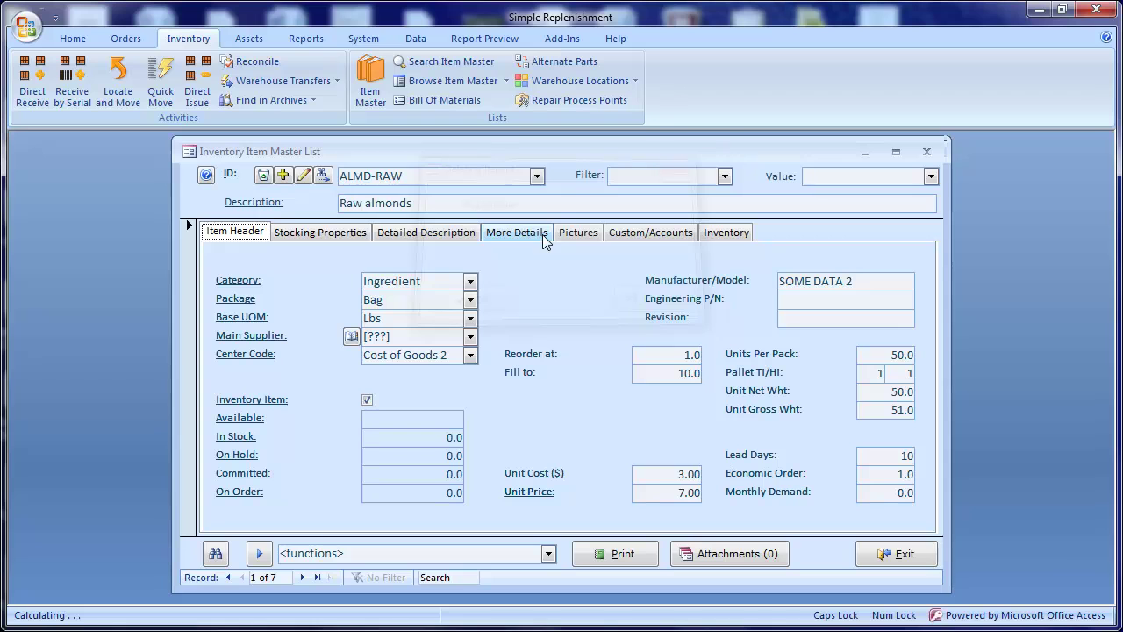
{"action": "left_click", "coordinate": [538, 177]}
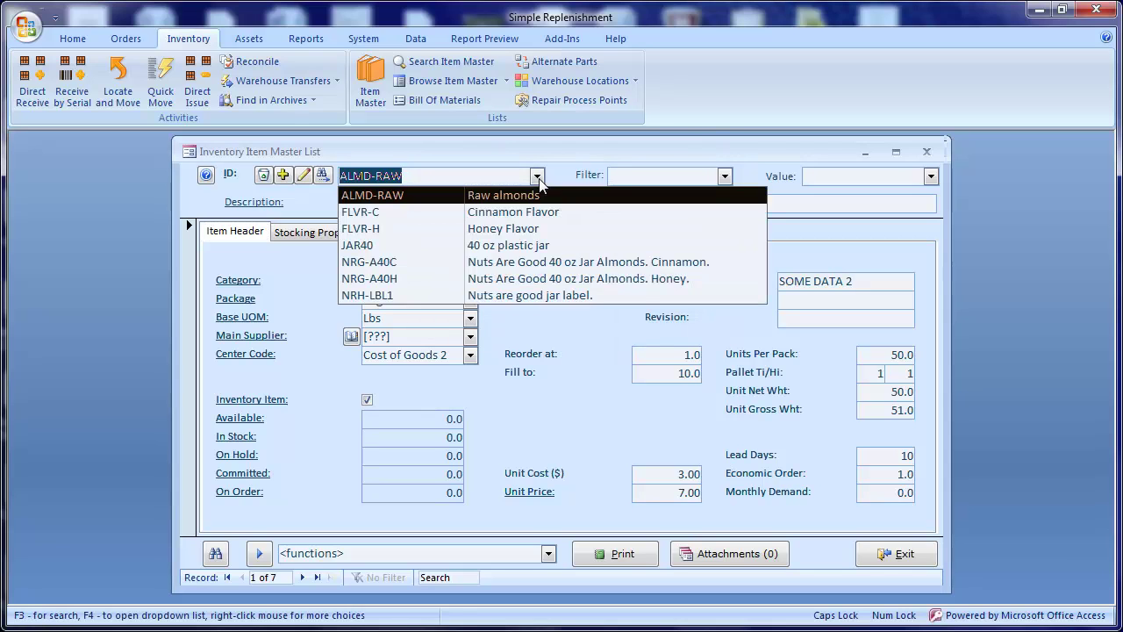
Add a warehouse location named NEW LOCATION and save the record.
{"action": "left_click", "coordinate": [587, 87]}
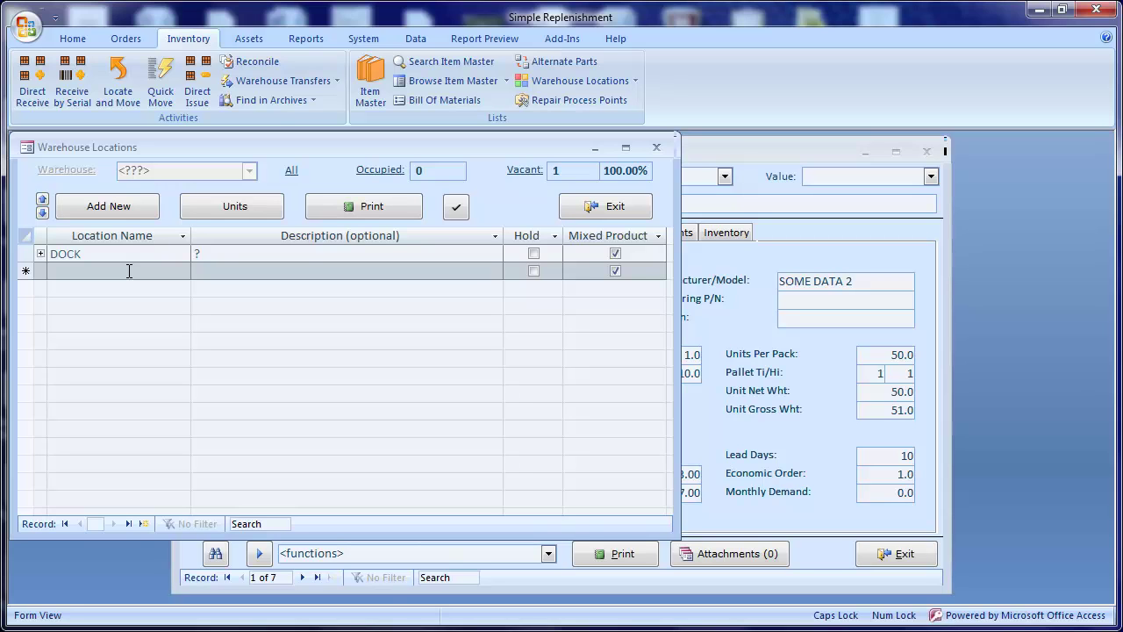
{"action": "left_click", "coordinate": [129, 271]}
{"action": "type", "text": "NEW LOCATION"}
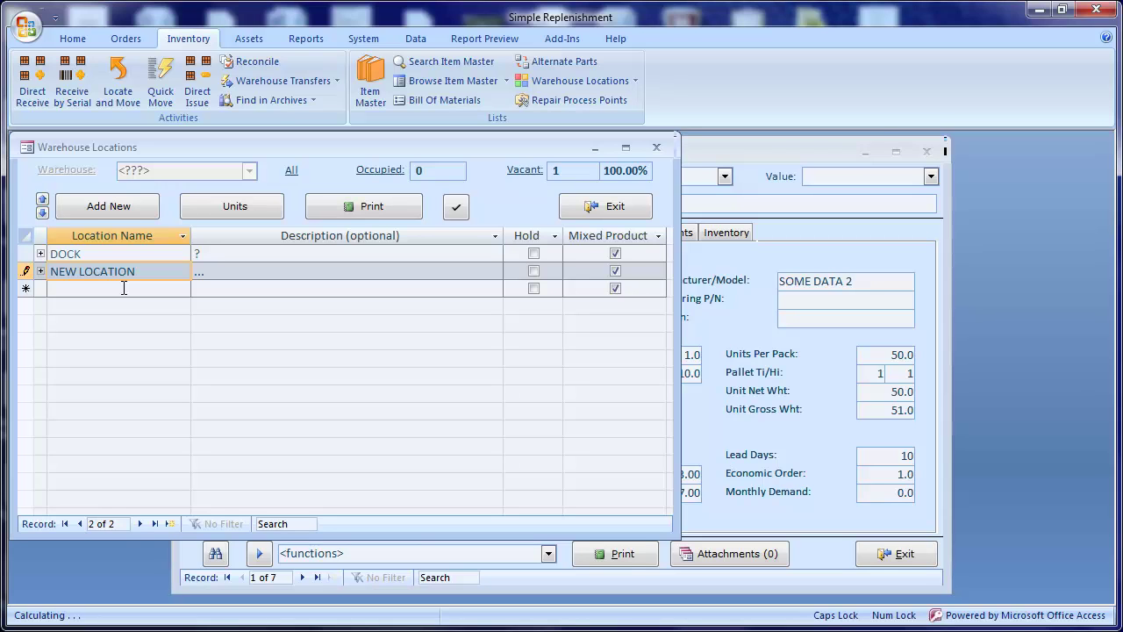
{"action": "left_click", "coordinate": [124, 288]}
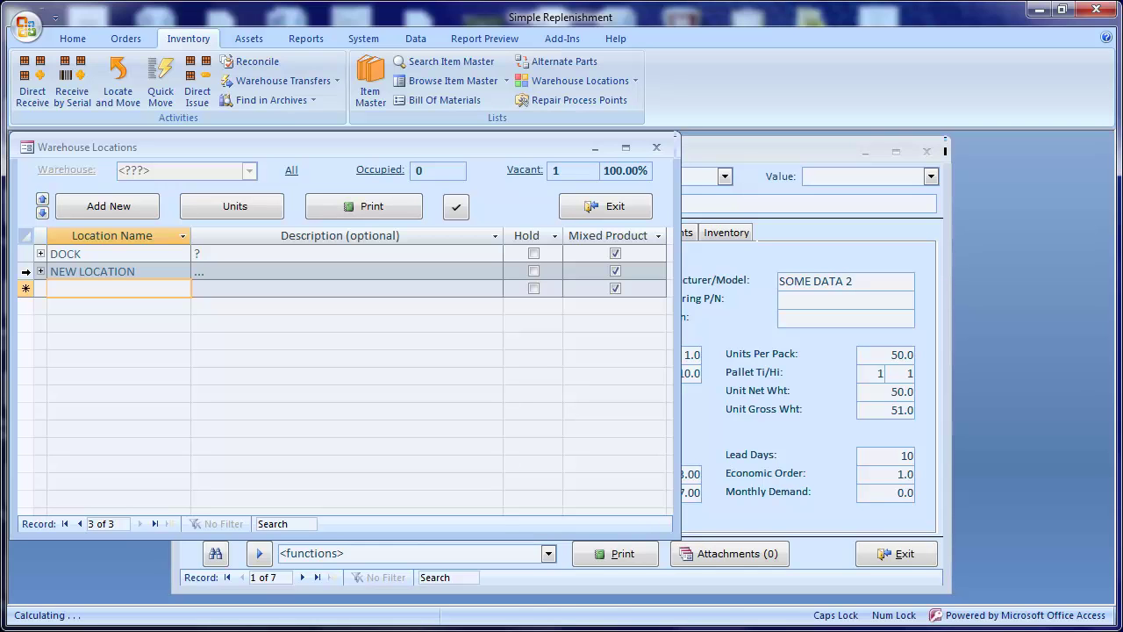
Delete the NEW LOCATION record from the warehouse locations and confirm the deletion.
{"action": "left_click", "coordinate": [27, 272]}
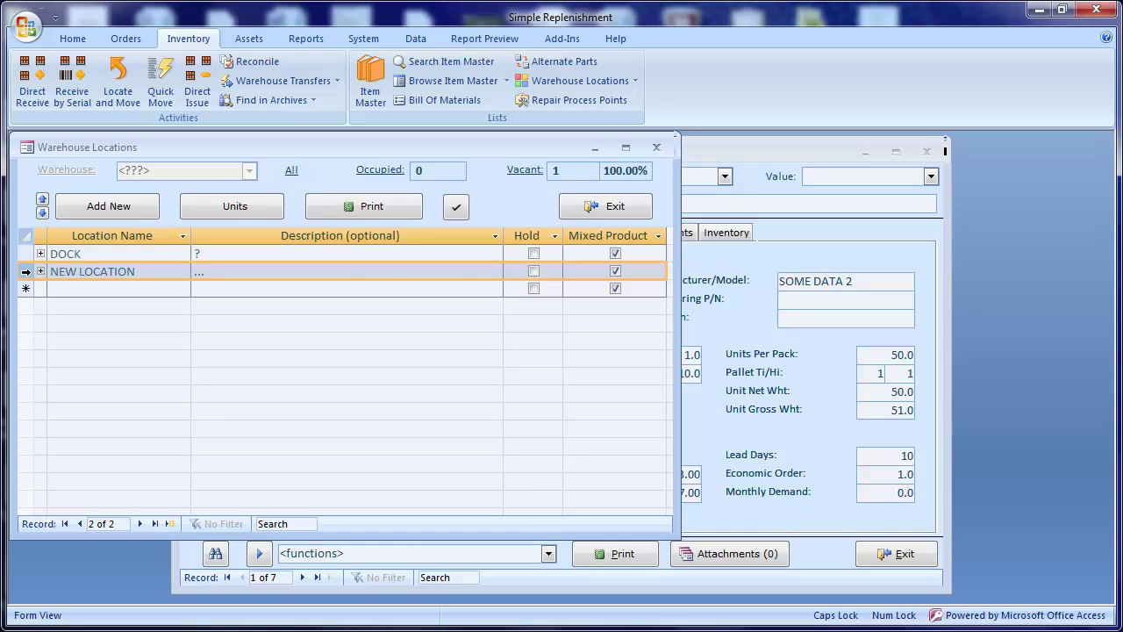
{"action": "key", "text": "Delete"}
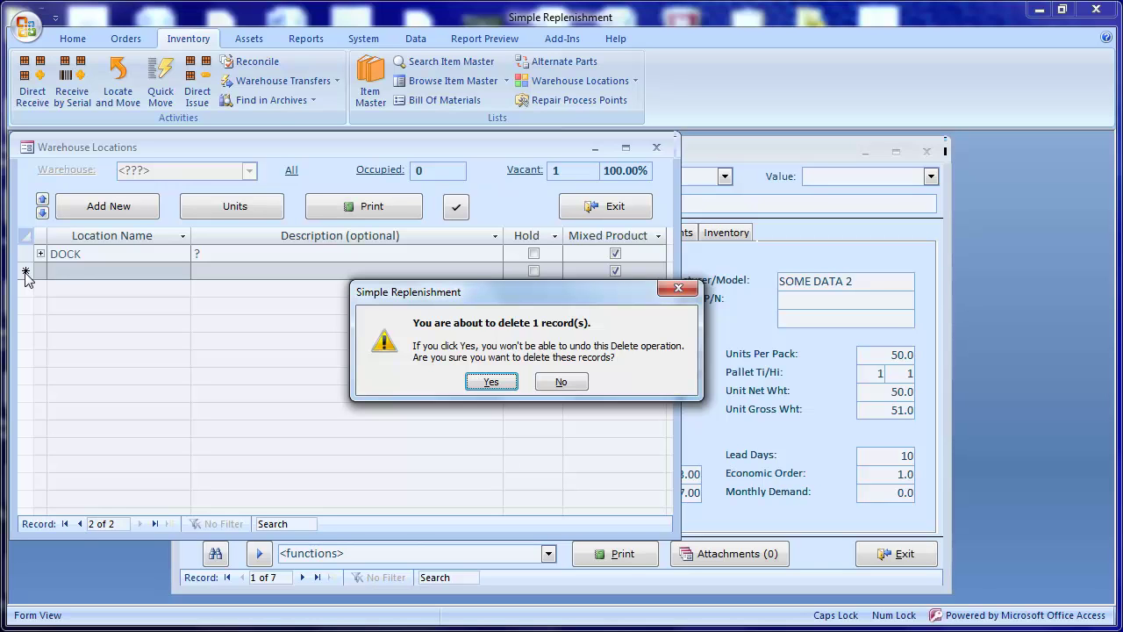
{"action": "left_click", "coordinate": [490, 382]}
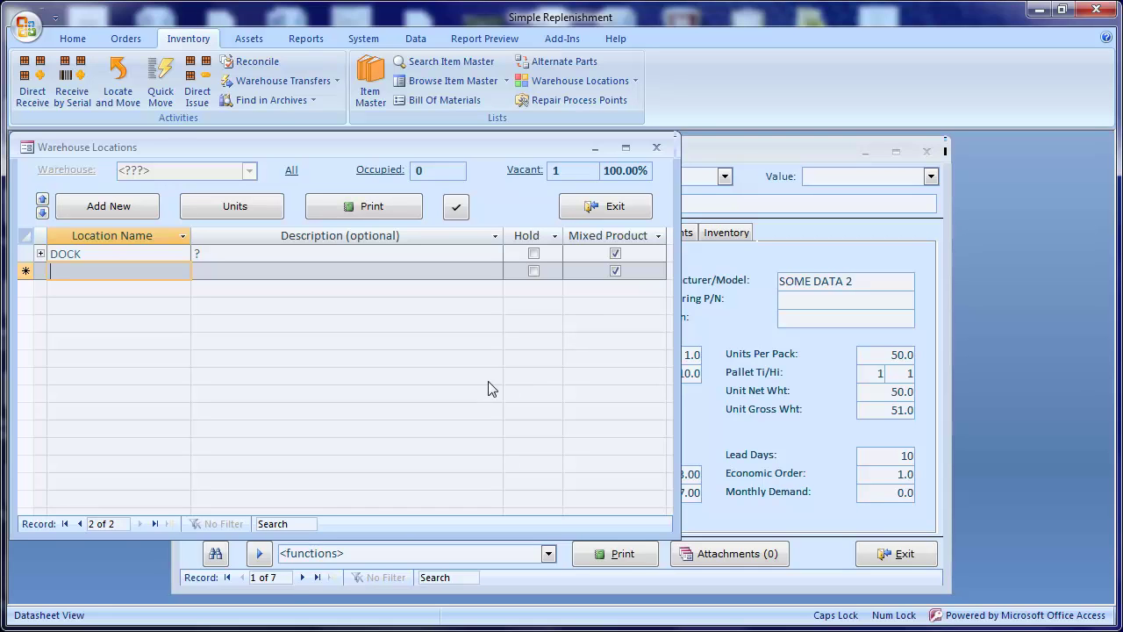
Add an inventory category named NEW CATEGORY and save the record.
{"action": "left_click", "coordinate": [637, 82]}
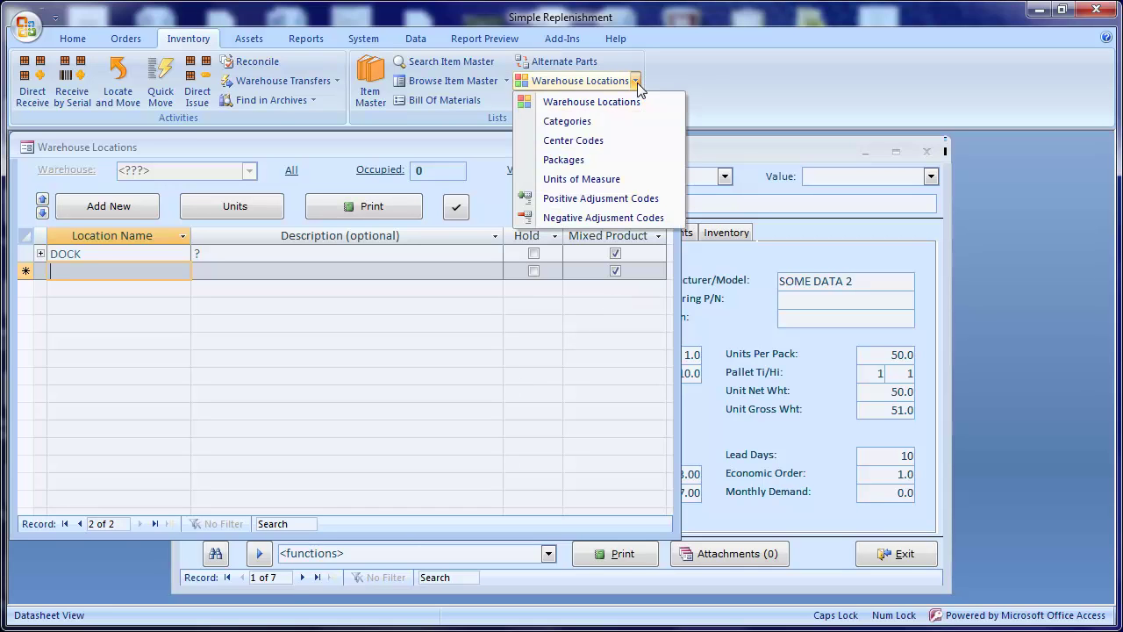
{"action": "left_click", "coordinate": [587, 122]}
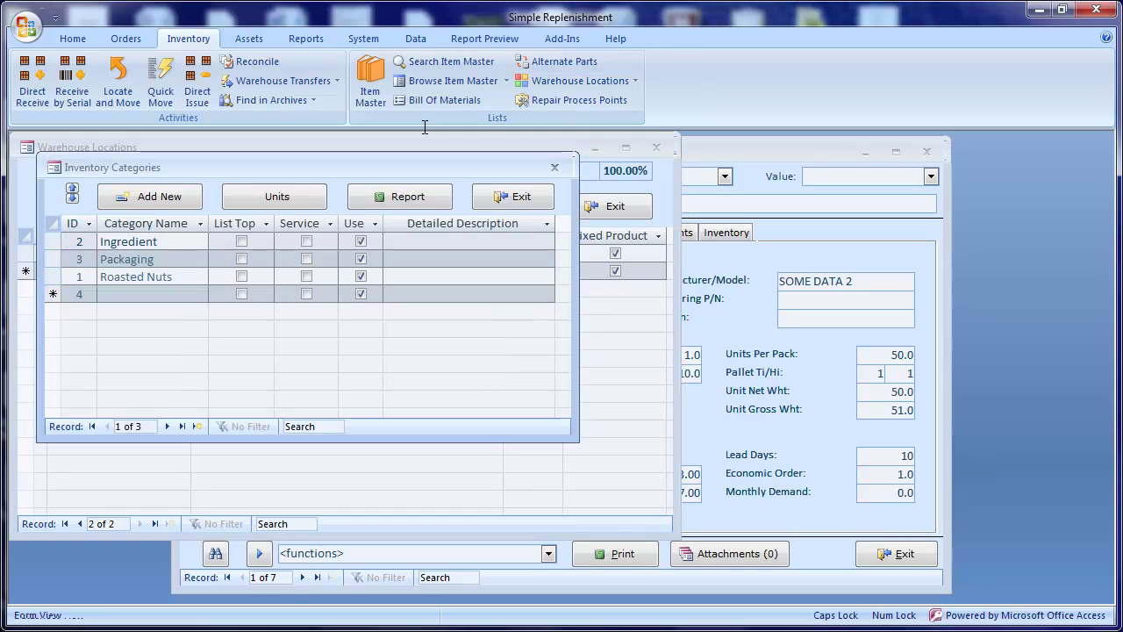
{"action": "left_click", "coordinate": [175, 292]}
{"action": "type", "text": "NEW CATEGORY"}
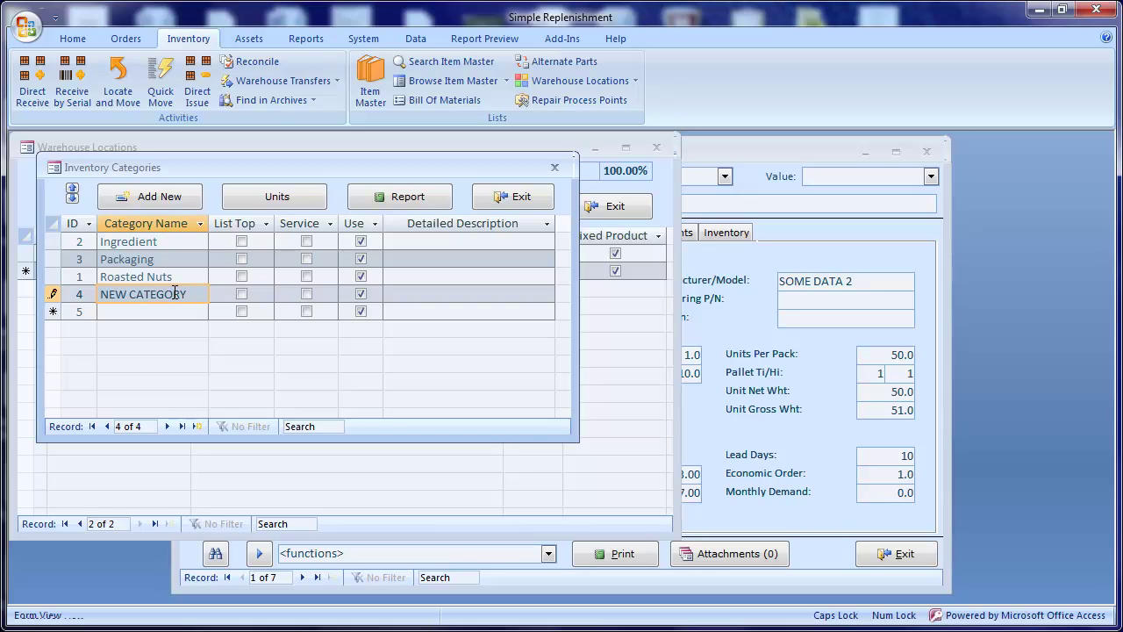
{"action": "left_click", "coordinate": [179, 309]}
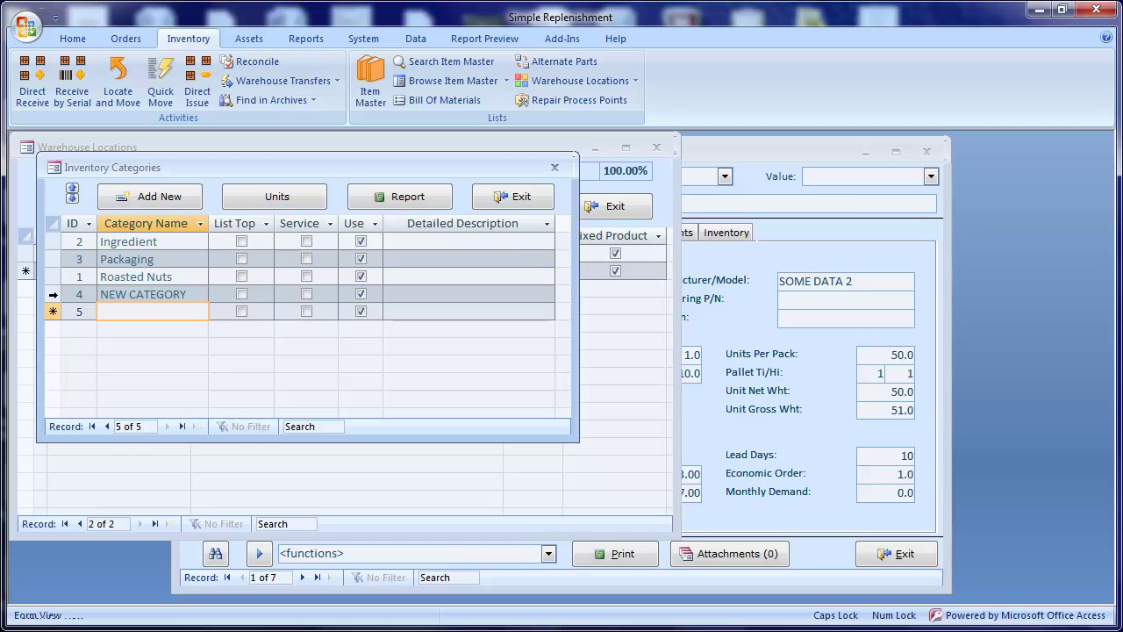
Turn off Use for NEW CATEGORY, and close the inventory categories and warehouse locations lists.
{"action": "left_click", "coordinate": [53, 294]}
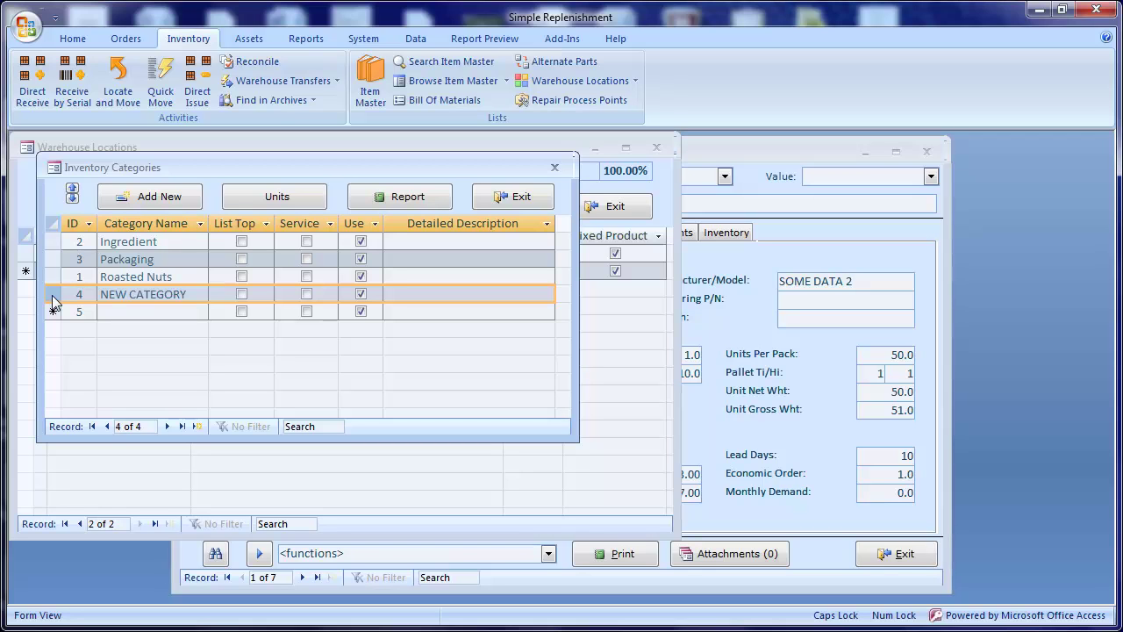
{"action": "left_click", "coordinate": [360, 295]}
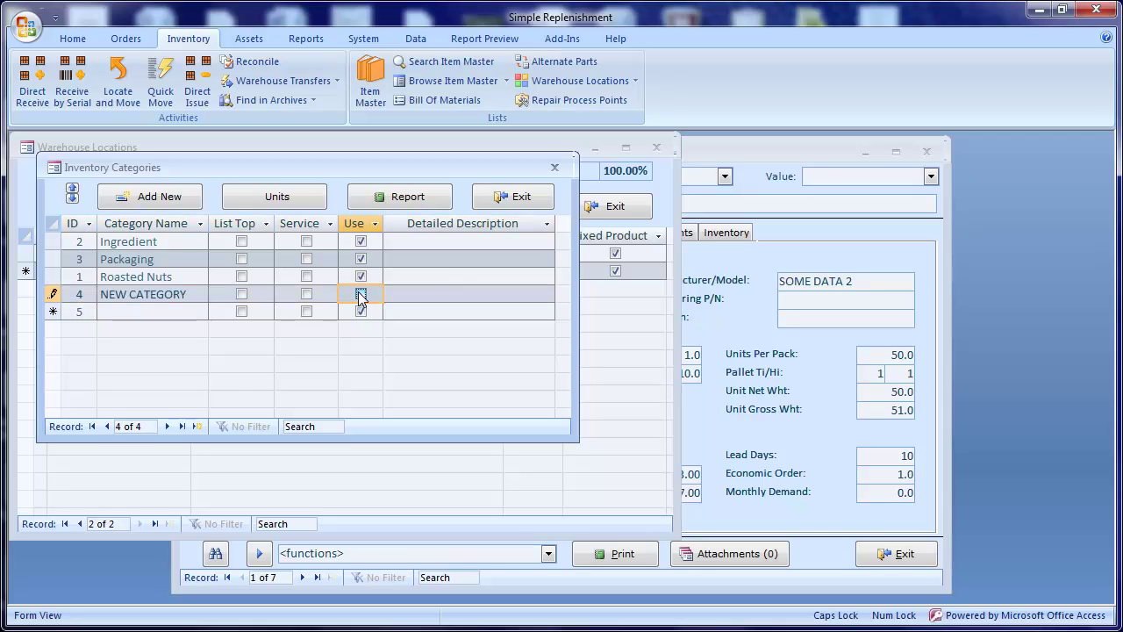
{"action": "left_click", "coordinate": [490, 203]}
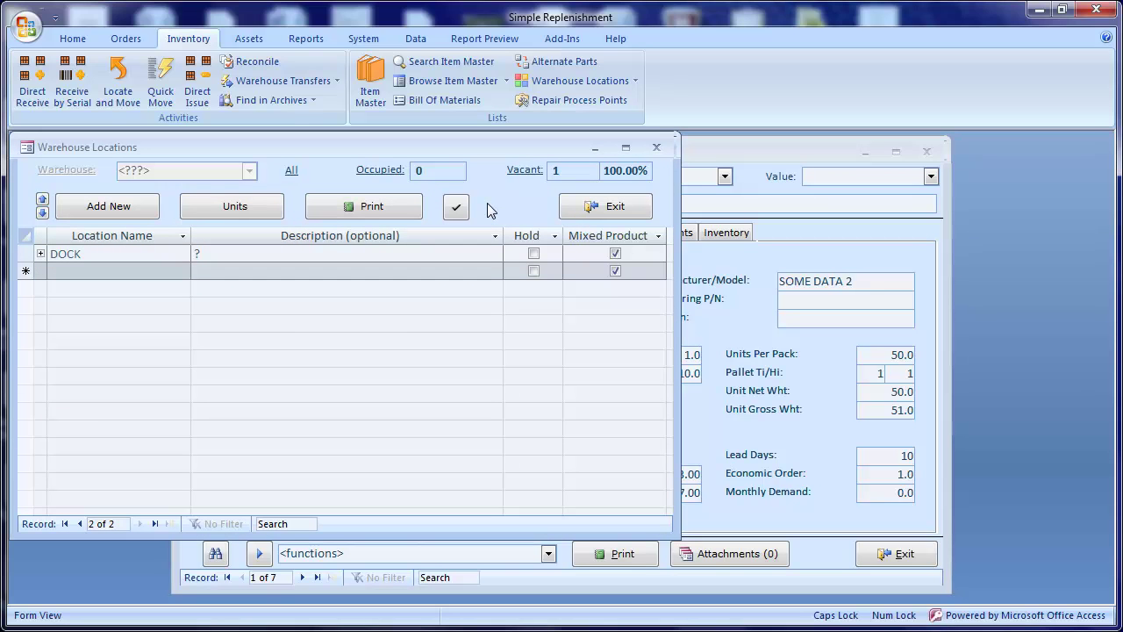
{"action": "left_click", "coordinate": [581, 210]}
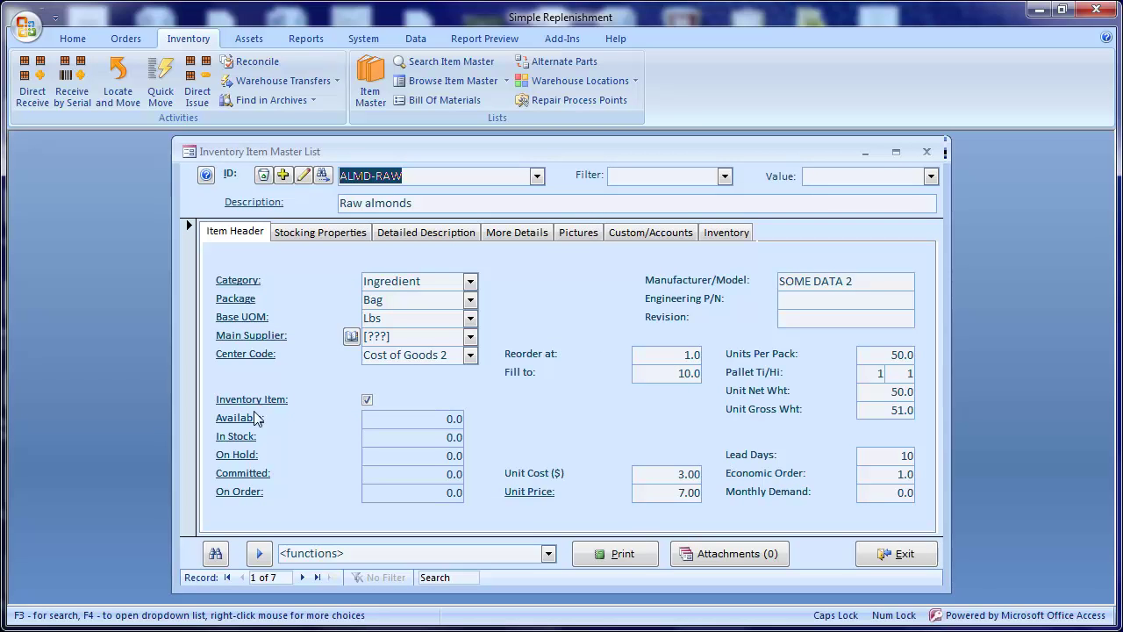
View the list of incoming orders for the ALMD-RAW item from its On Order quantity and close the list.
{"action": "left_click", "coordinate": [248, 494]}
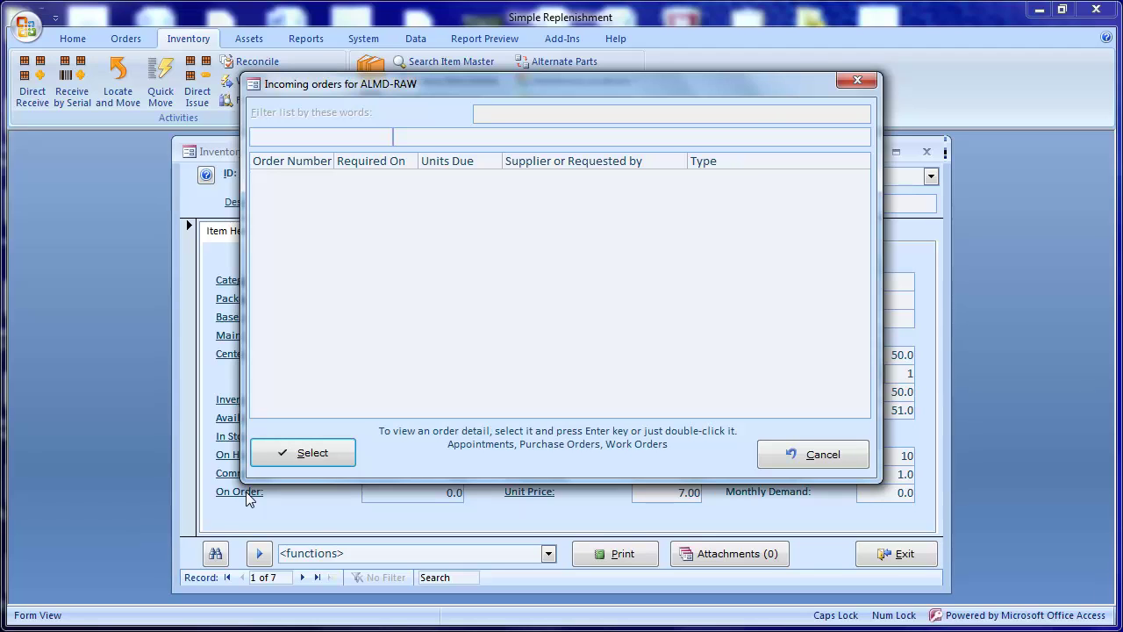
{"action": "left_click", "coordinate": [855, 80]}
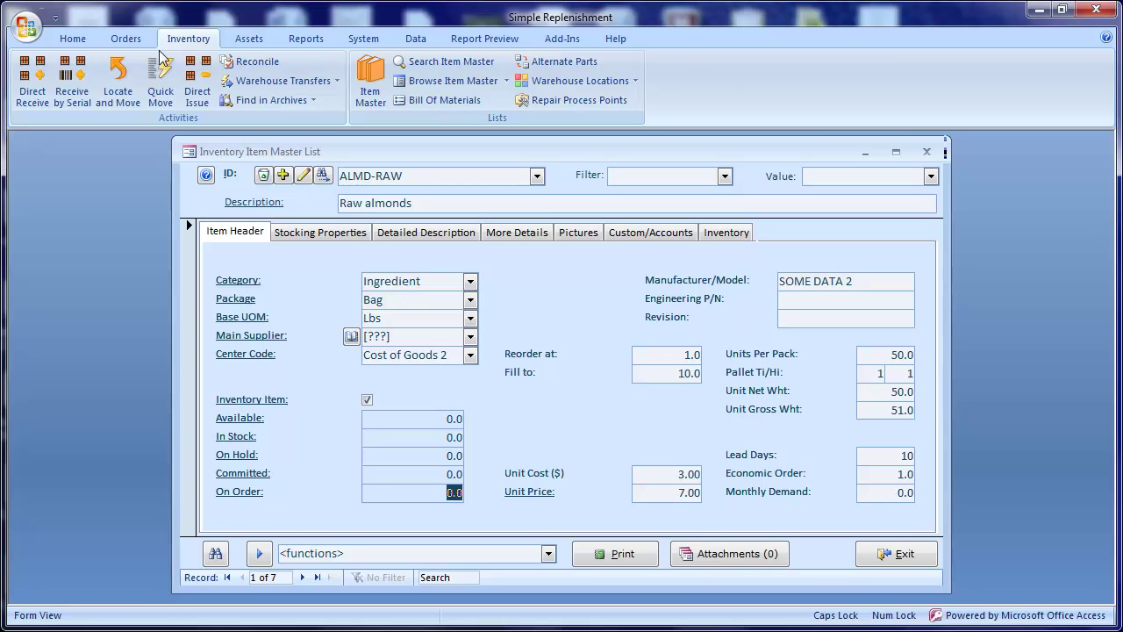
Create a new purchase order and set its supplier to NUT-SPL (Raw Nut Distributor).
{"action": "left_click", "coordinate": [138, 42]}
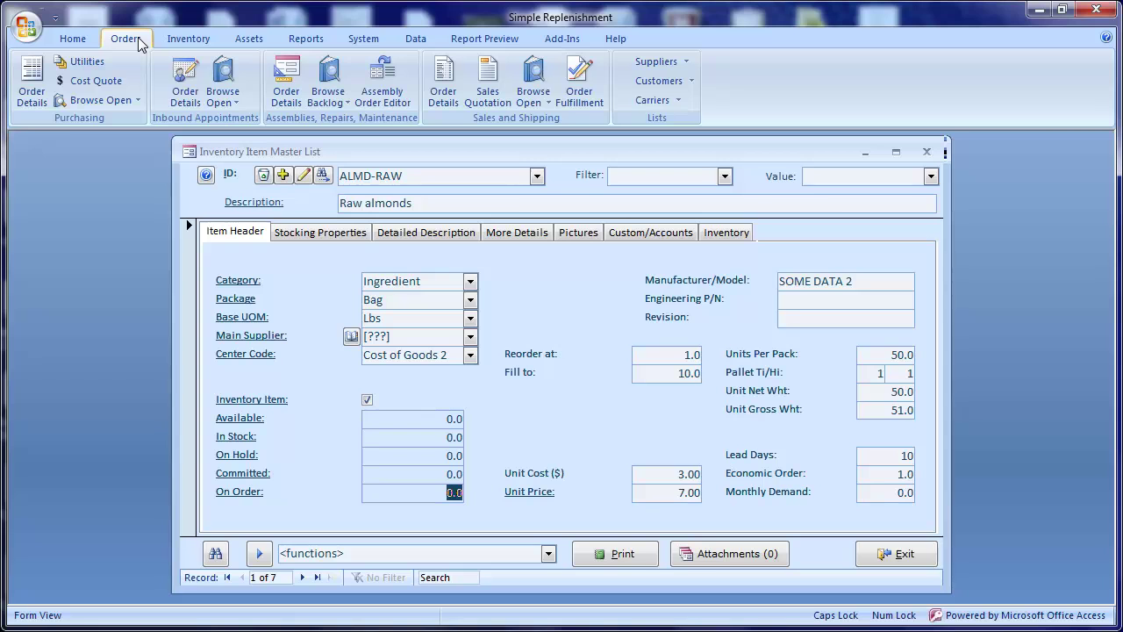
{"action": "left_click", "coordinate": [32, 83]}
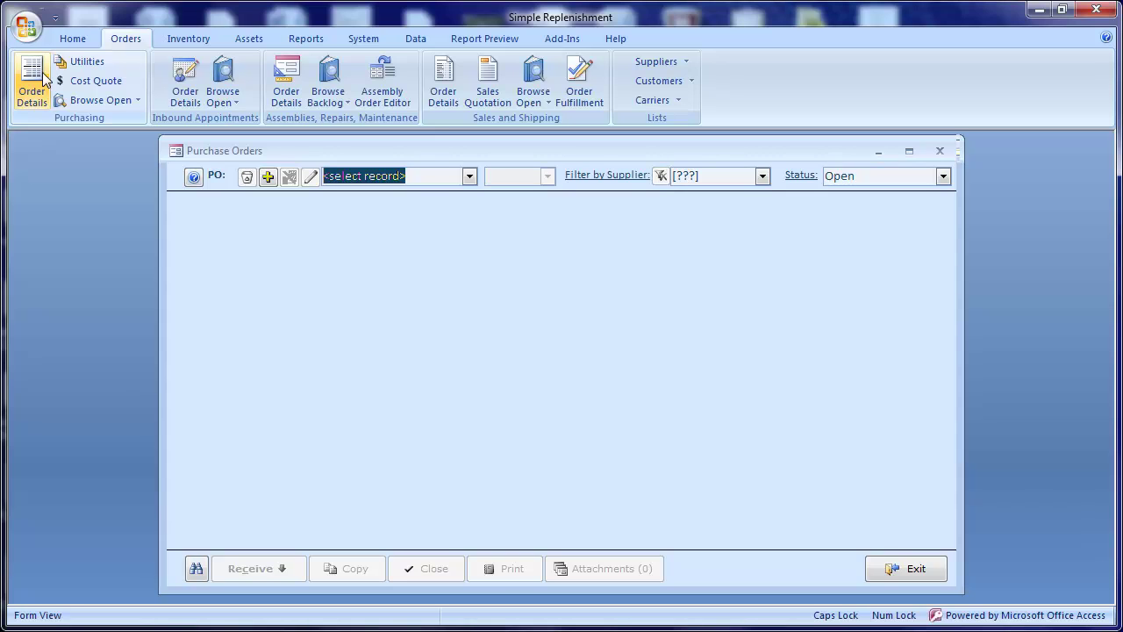
{"action": "left_click", "coordinate": [268, 177]}
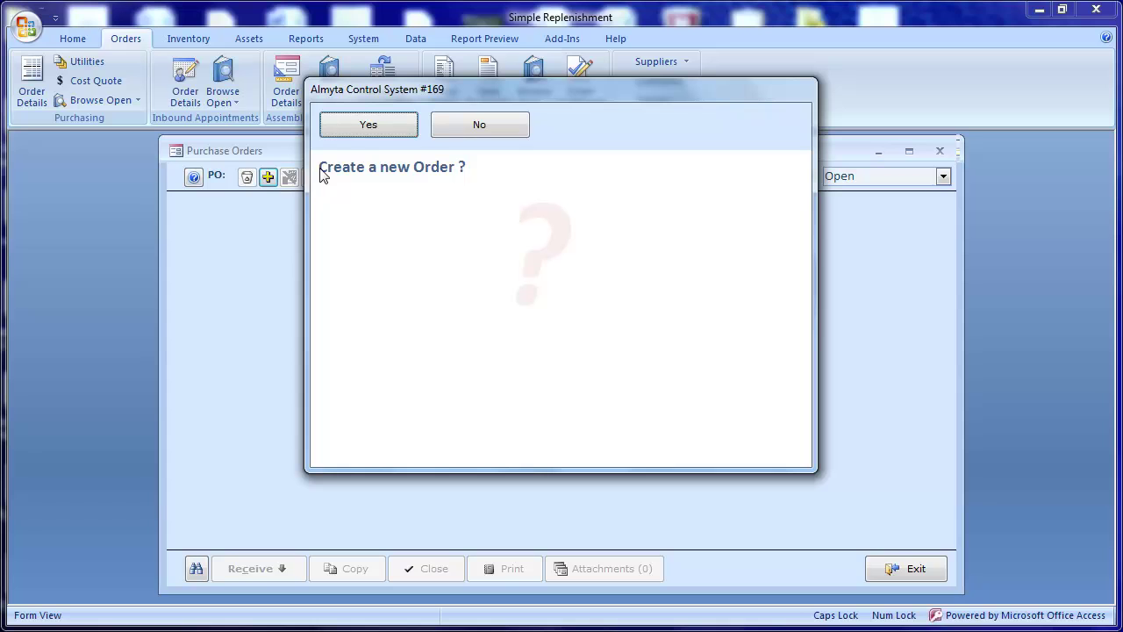
{"action": "left_click", "coordinate": [360, 124]}
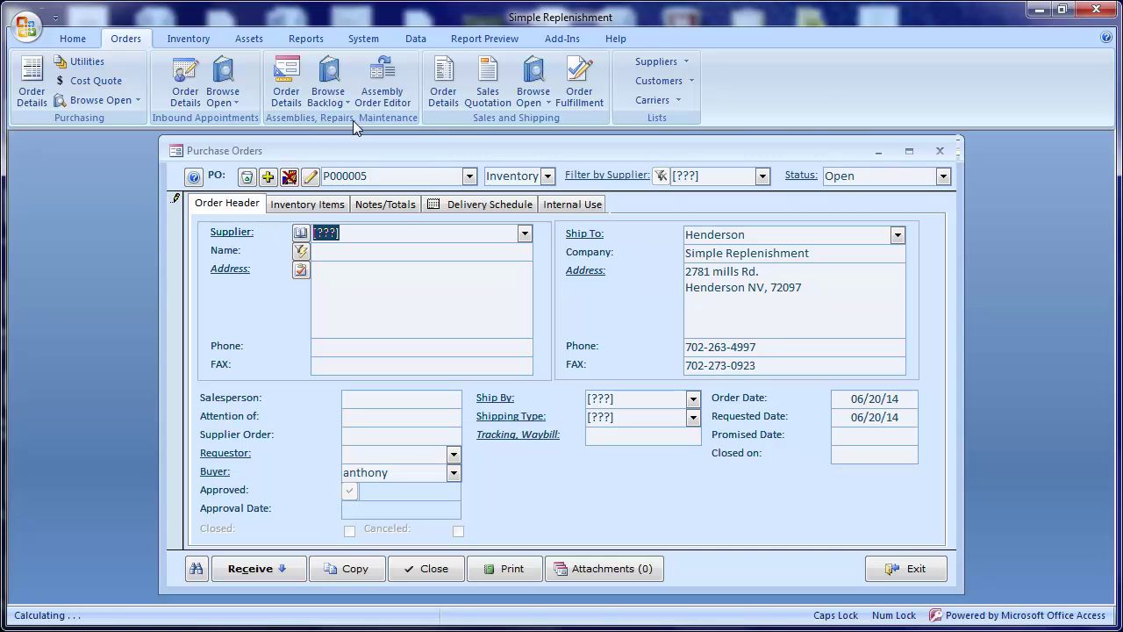
{"action": "left_click", "coordinate": [524, 234]}
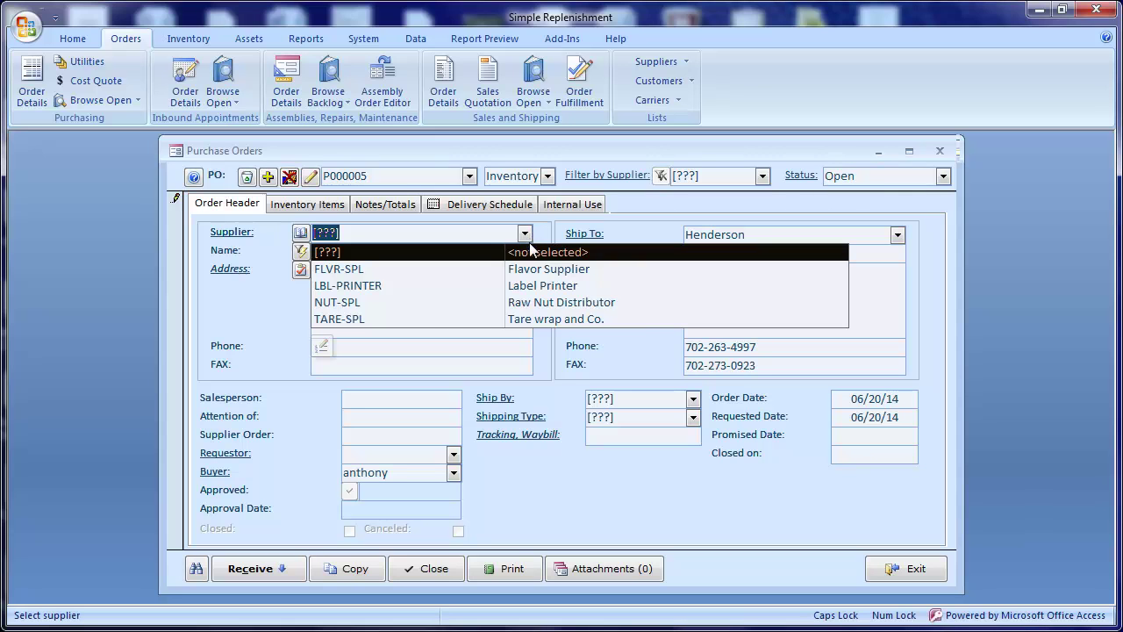
{"action": "left_click", "coordinate": [529, 302]}
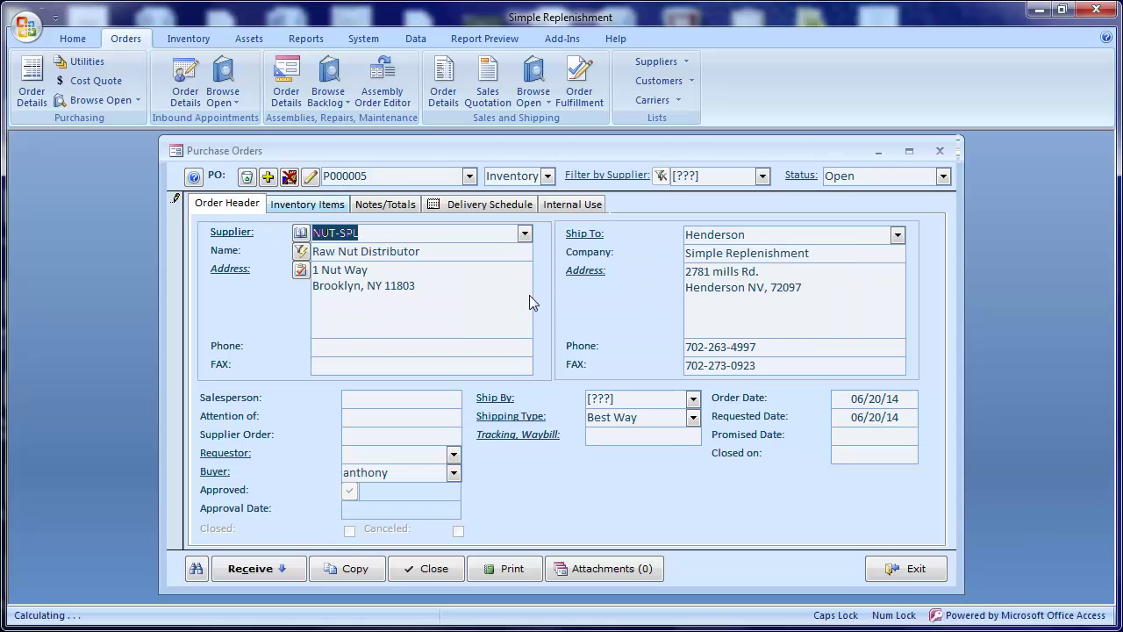
Add the inventory item ALMD-RAW to the purchase order with 30 standard units and save the line.
{"action": "left_click", "coordinate": [331, 208]}
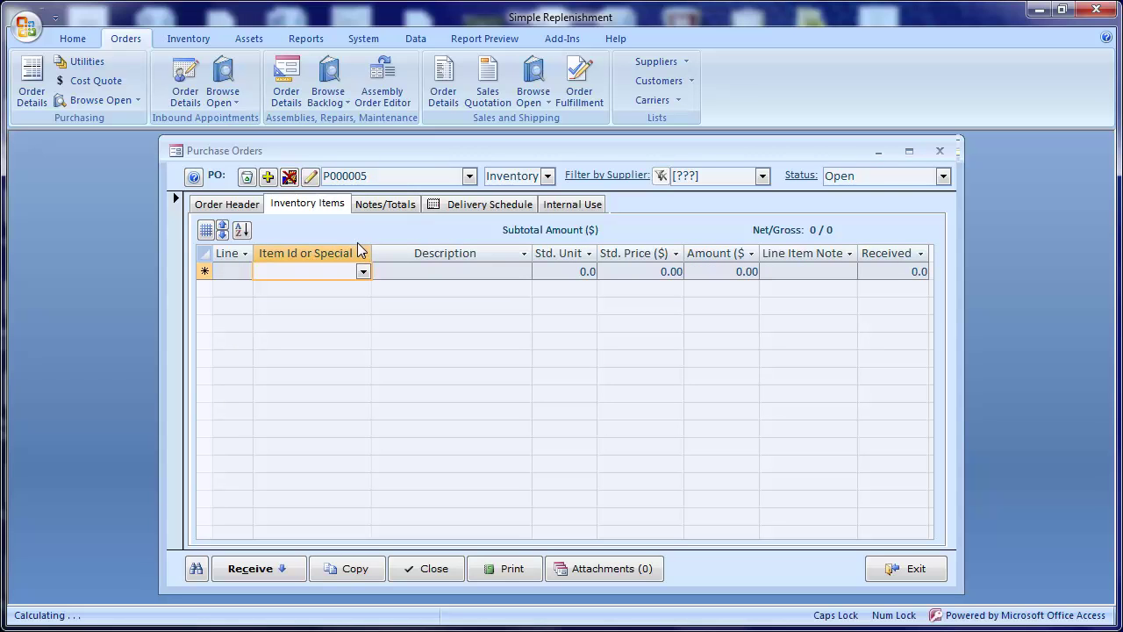
{"action": "left_click", "coordinate": [363, 272]}
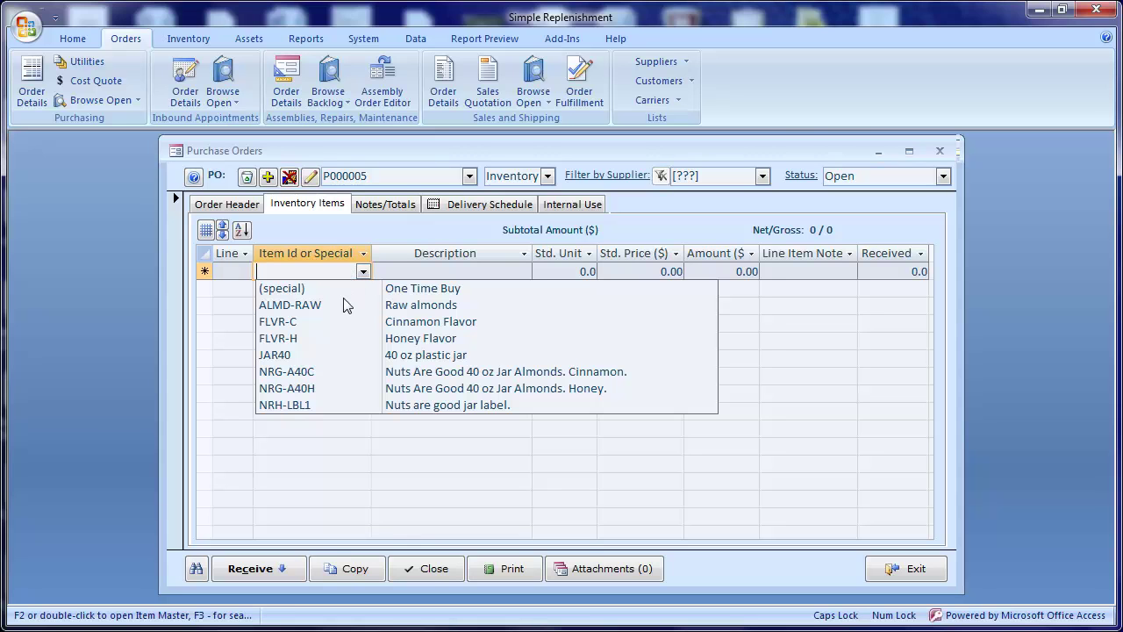
{"action": "left_click", "coordinate": [346, 303]}
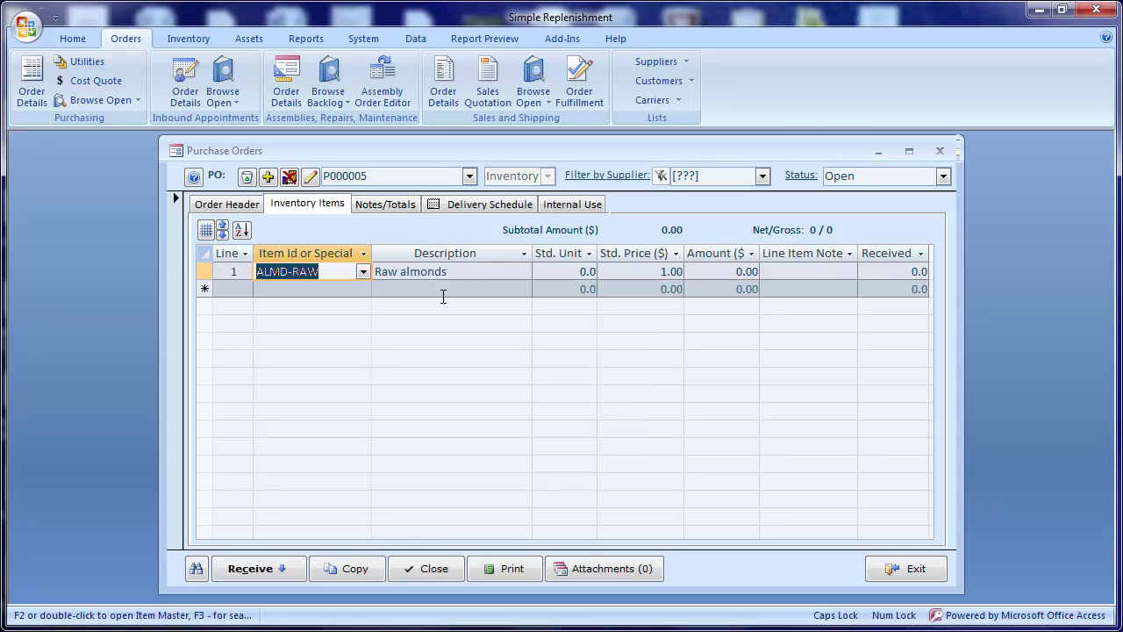
{"action": "left_click", "coordinate": [576, 273]}
{"action": "type", "text": "30"}
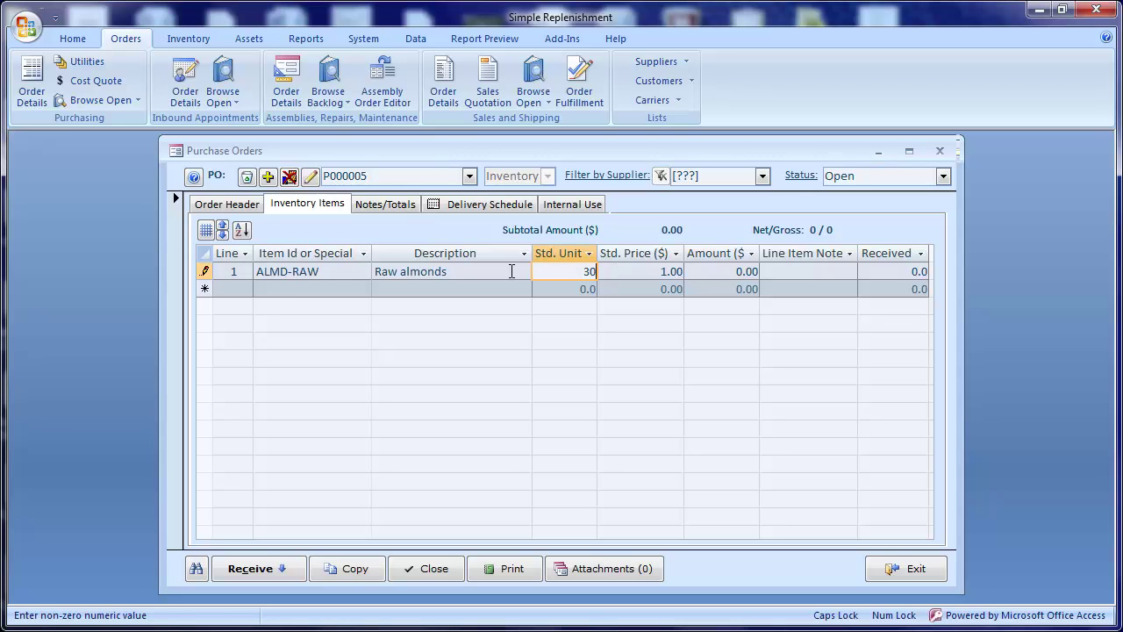
{"action": "left_click", "coordinate": [347, 294]}
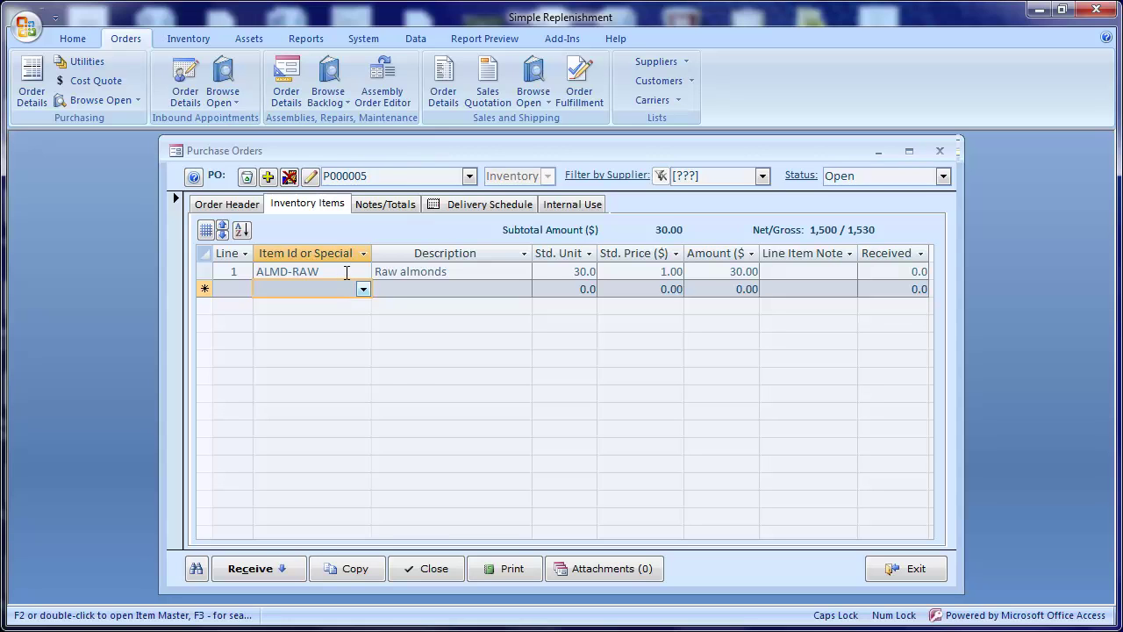
Examine the context commands offered for the item ID and description fields of the purchase order lines.
{"action": "right_click", "coordinate": [346, 273]}
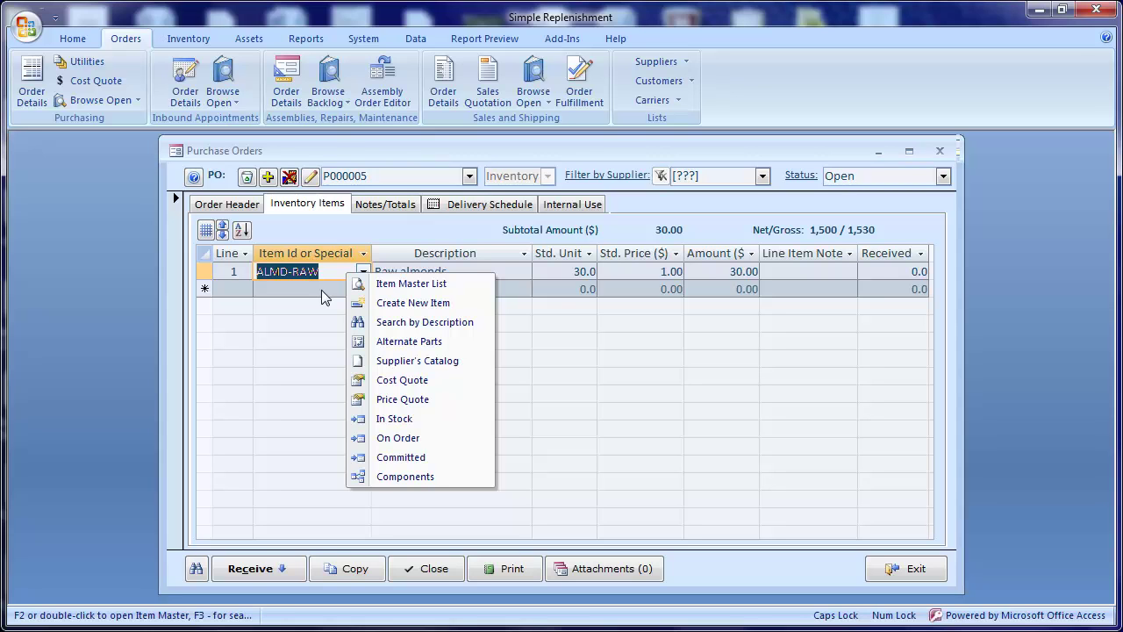
{"action": "right_click", "coordinate": [322, 290]}
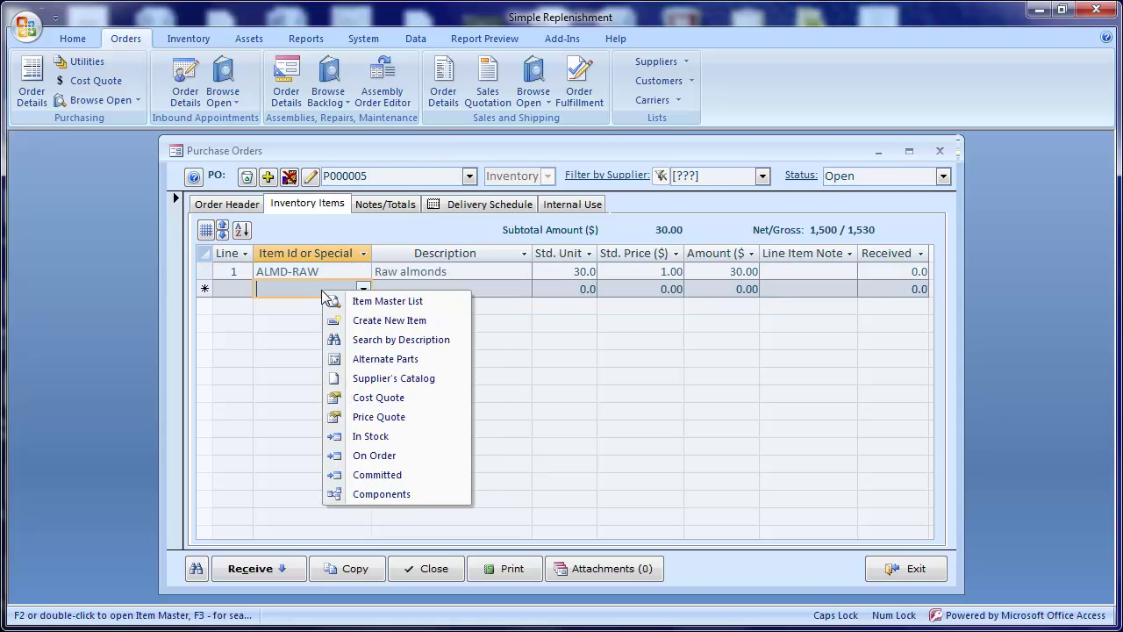
{"action": "right_click", "coordinate": [435, 271]}
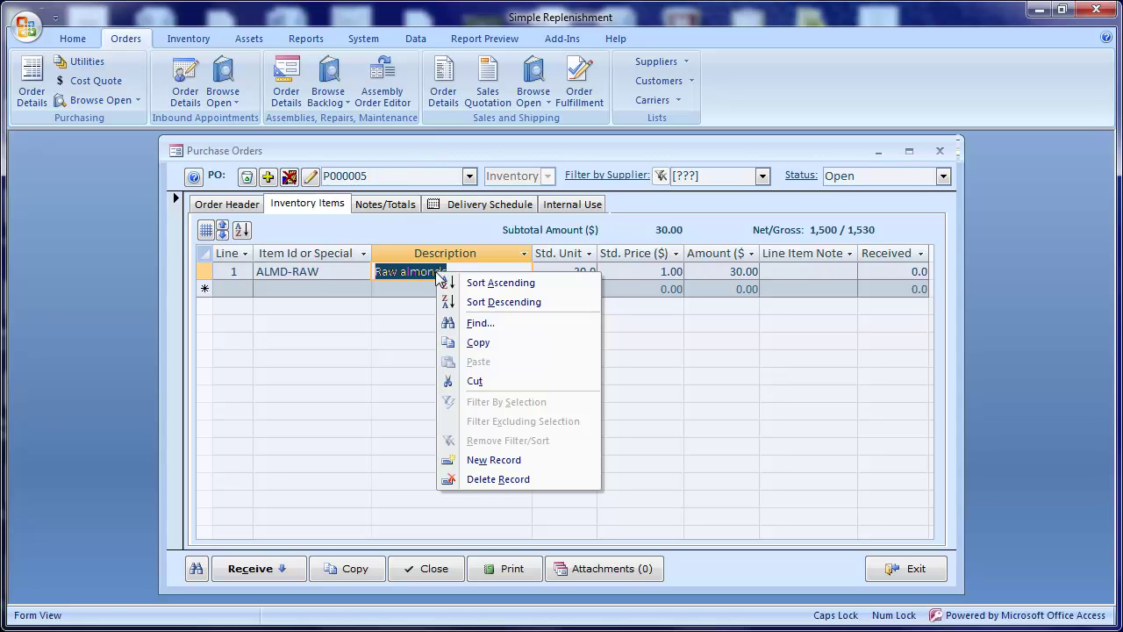
From the ALMD-RAW item master record, list its incoming orders and open the Raw Nut Distributor purchase order.
{"action": "left_click", "coordinate": [198, 39]}
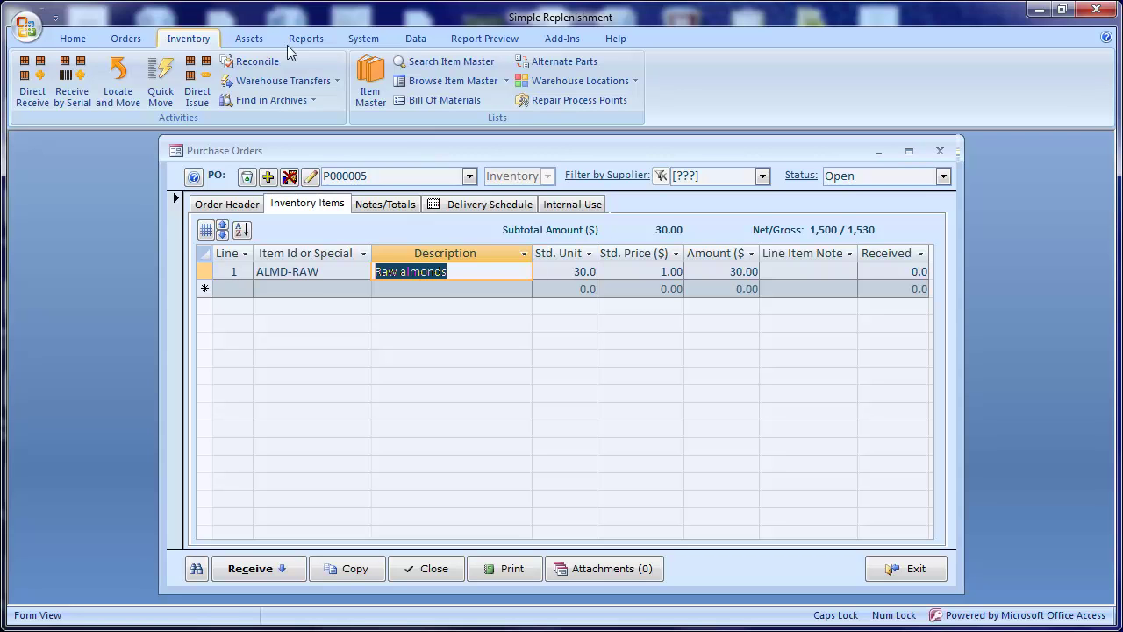
{"action": "left_click", "coordinate": [364, 88]}
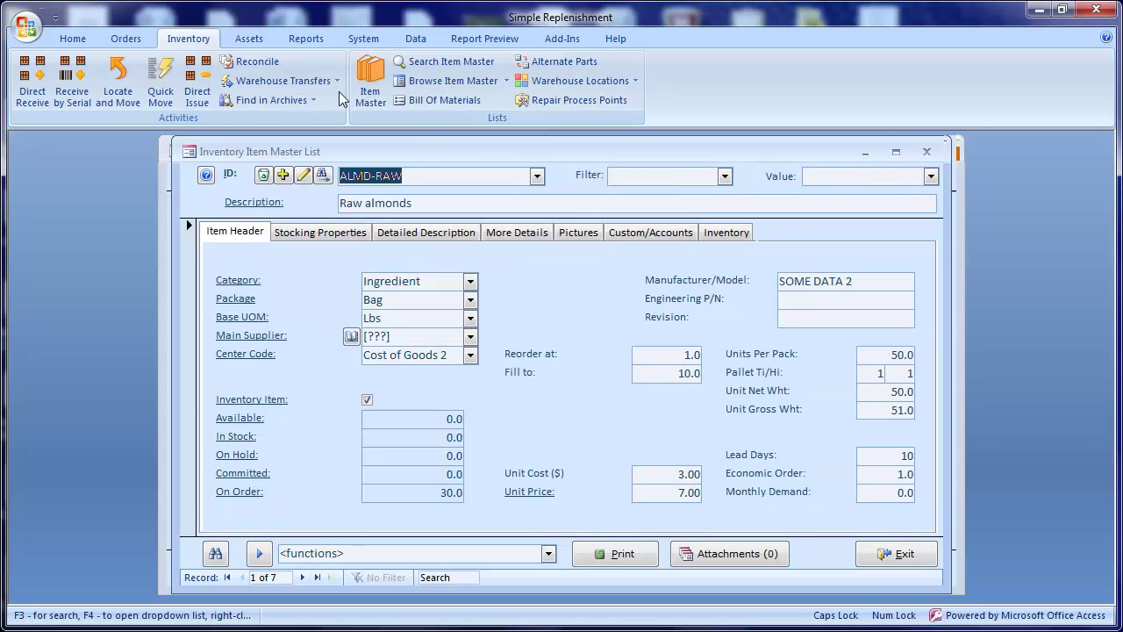
{"action": "left_click", "coordinate": [239, 492]}
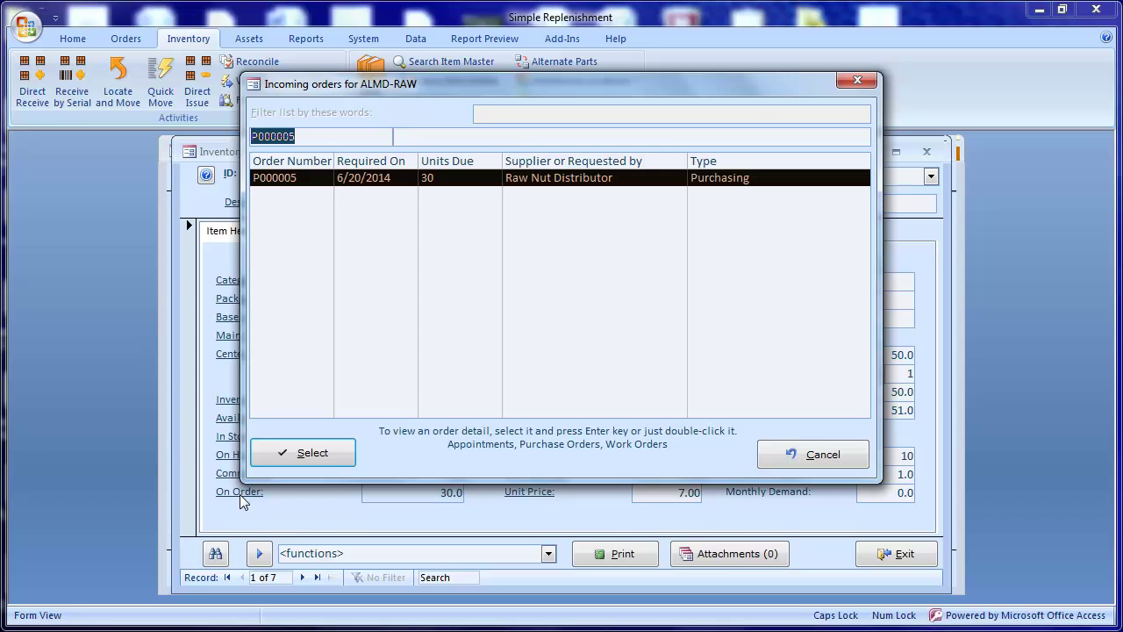
{"action": "double_click", "coordinate": [311, 178]}
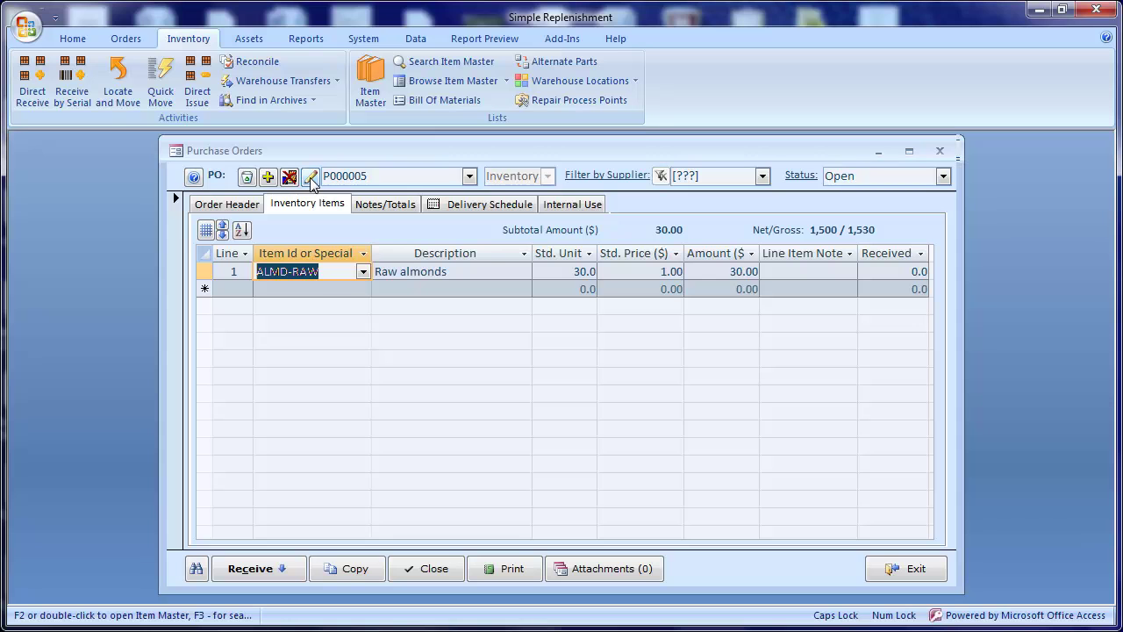